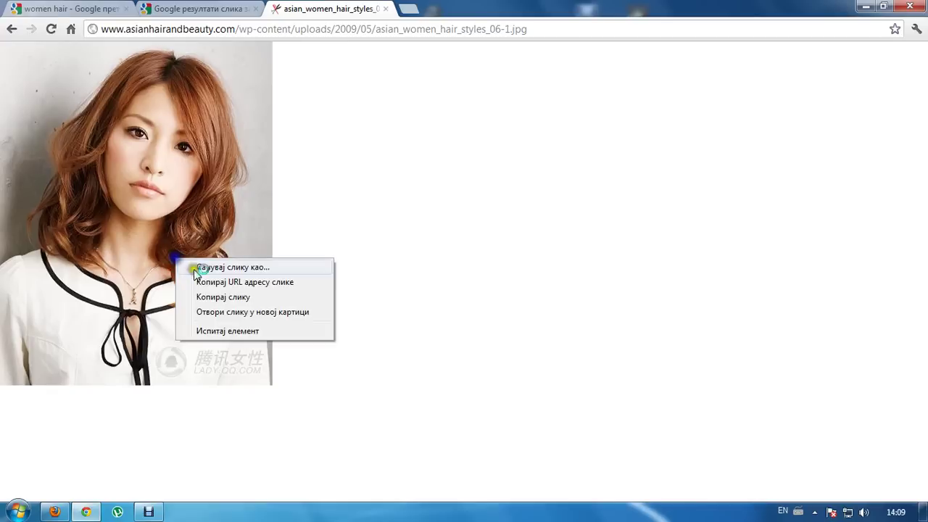
Save the portrait image to the Desktop as the JPEG asian_women_hair_styles_06-1
left_click(238, 282)
right_click(113, 203)
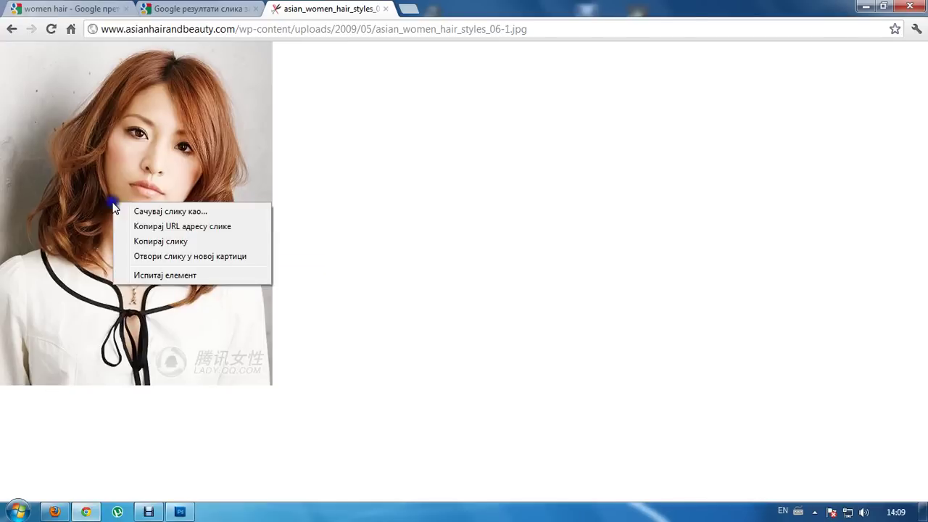
left_click(185, 214)
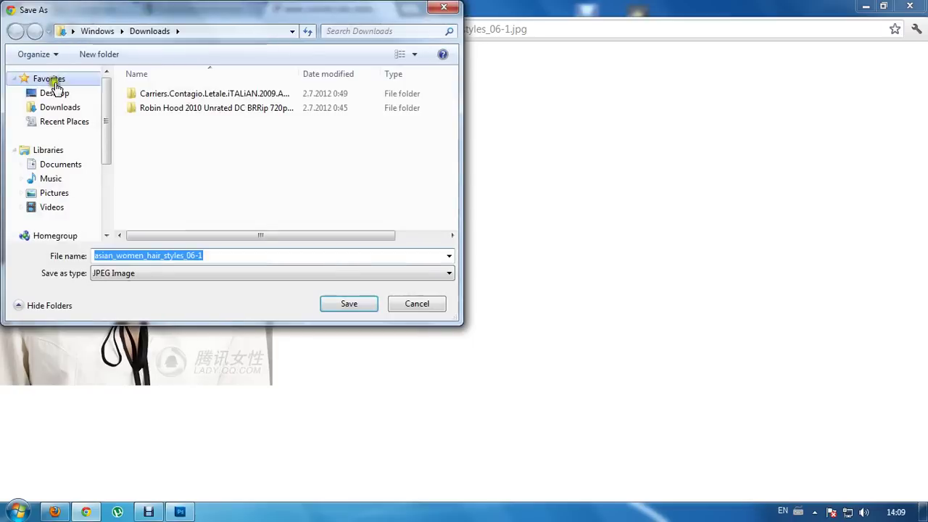
left_click(54, 93)
left_click(349, 303)
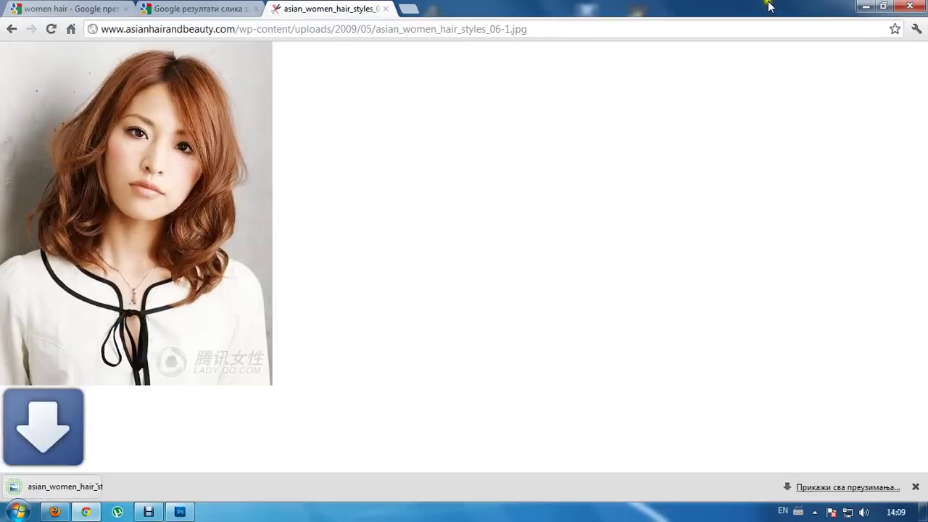
Switch to Photoshop, open asian_women_hair_styles_06-1.jpg from the desktop and add a new empty layer above the background
left_click(868, 6)
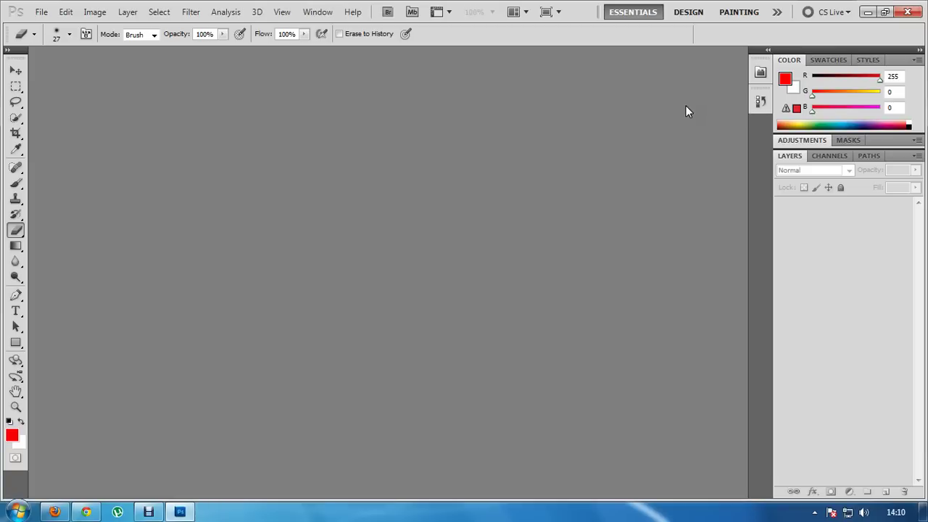
left_click(179, 513)
left_click_drag(24, 354, 288, 342)
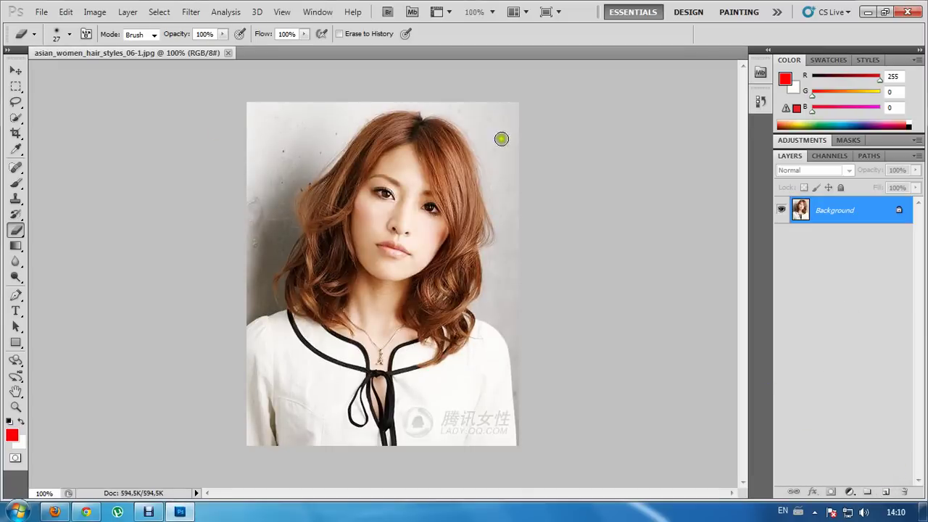
left_click(12, 70)
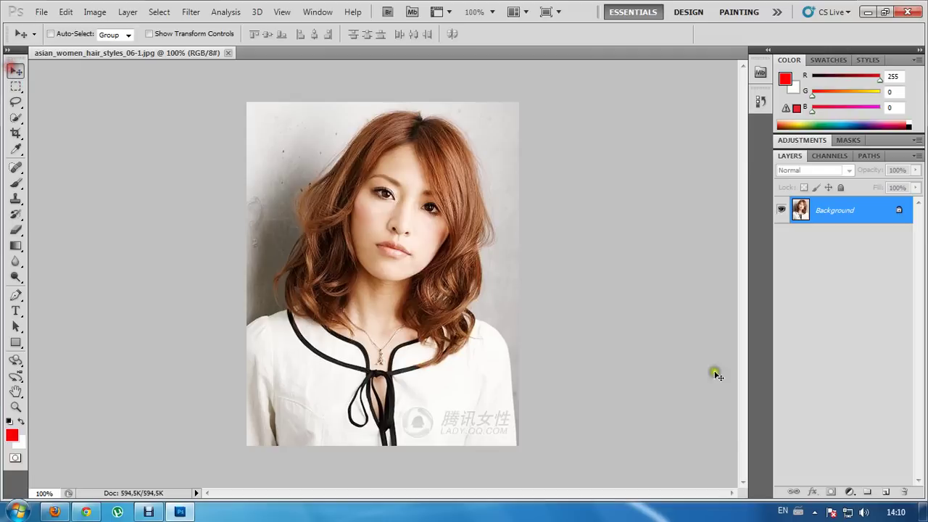
left_click(884, 493)
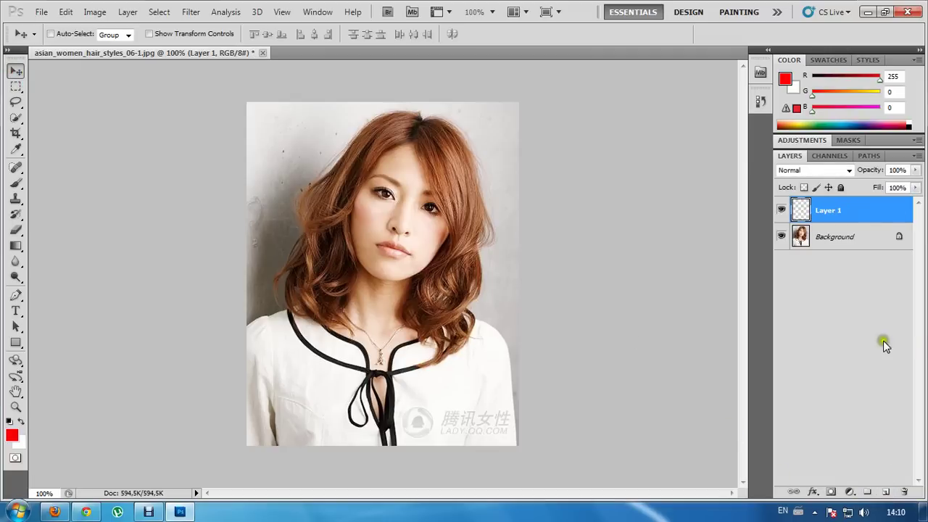
Set up the Brush tool with a soft round tip, 15 px size and 6% hardness
left_click(15, 183)
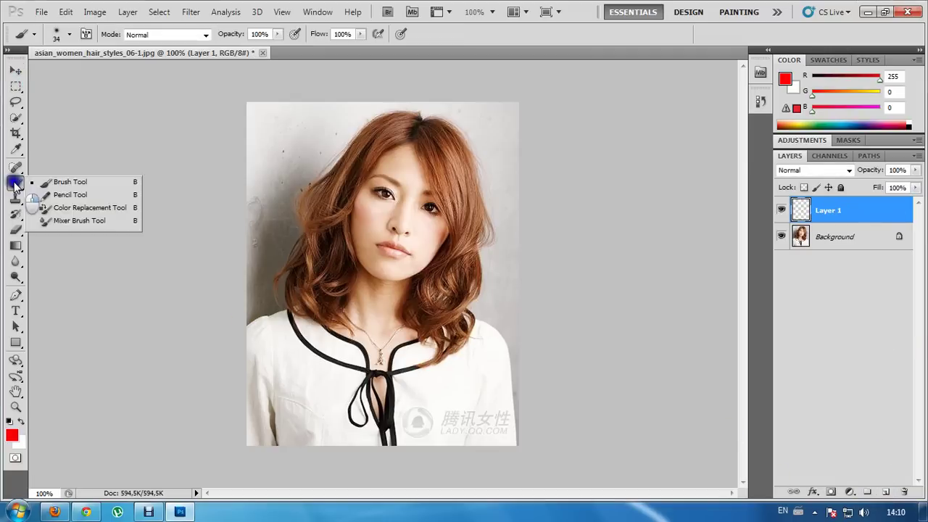
left_click(37, 162)
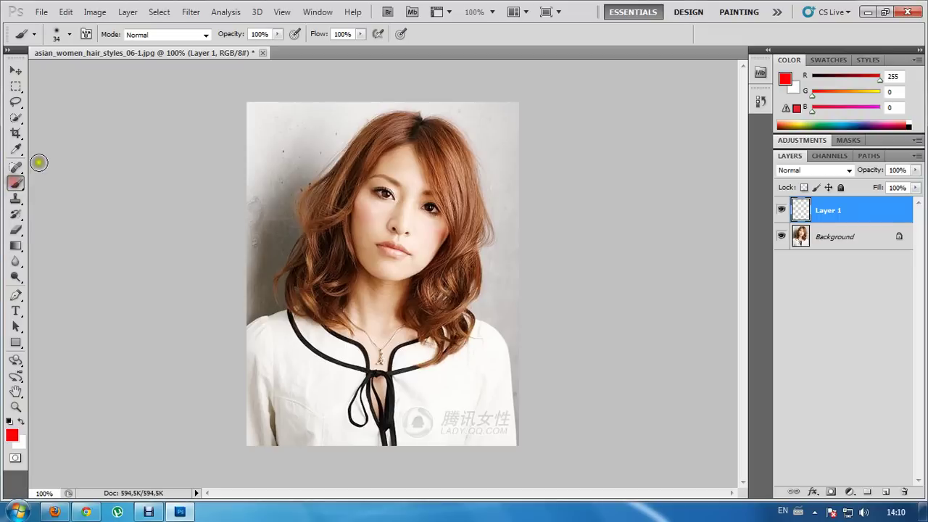
left_click(69, 36)
left_click(50, 126)
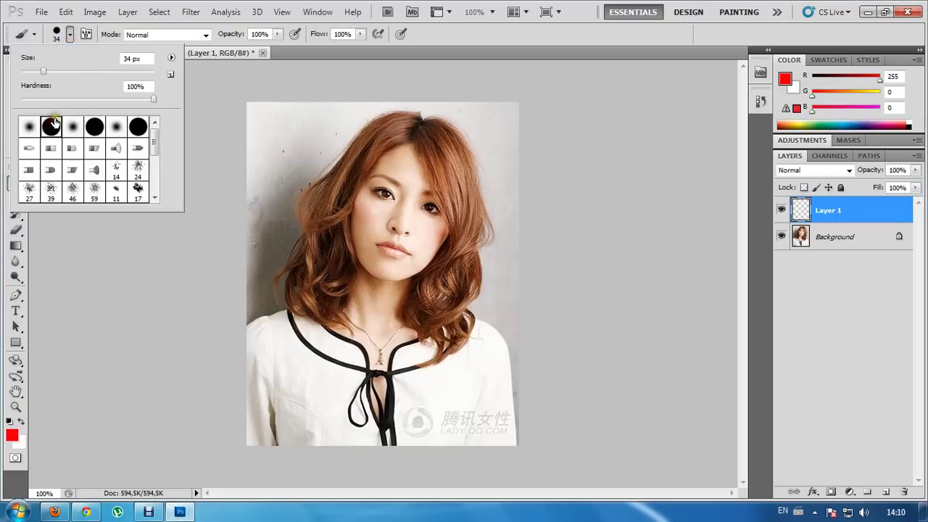
left_click(30, 127)
left_click_drag(50, 97, 31, 72)
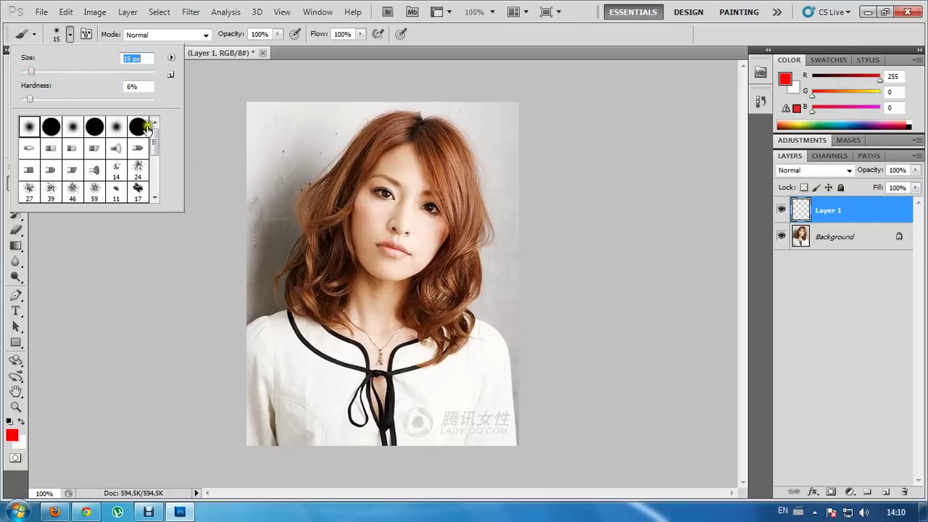
left_click(336, 54)
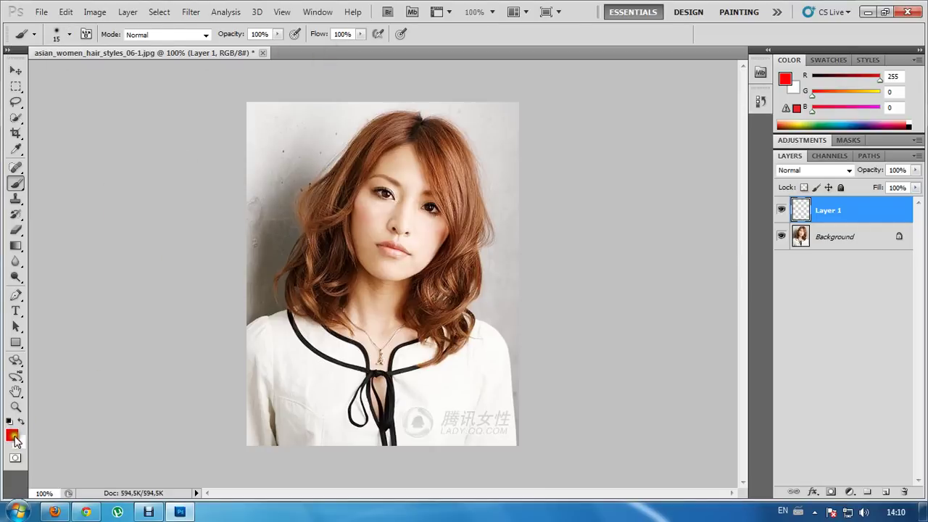
Set the foreground colour to bright purple (R 204, G 0, B 255) and return to the Brush tool
left_click(12, 435)
left_click_drag(472, 259, 482, 121)
left_click(253, 101)
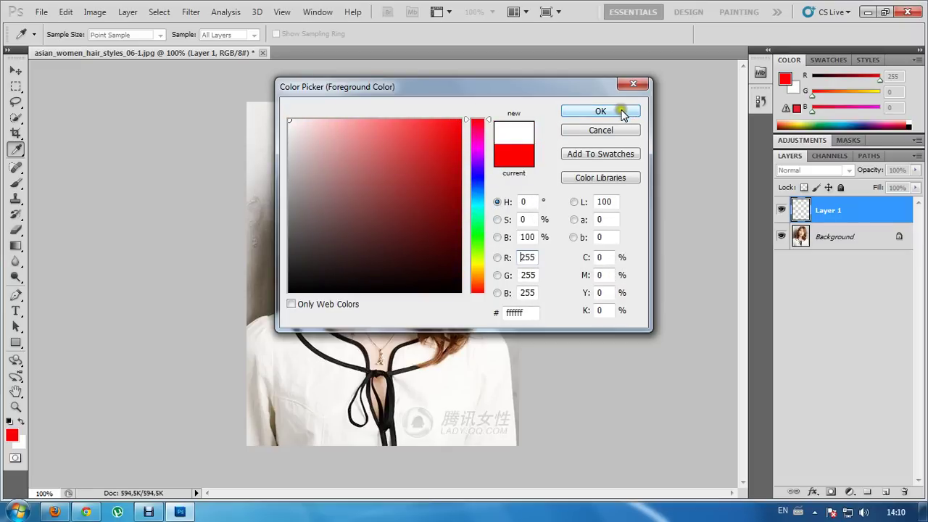
left_click(439, 143)
mouse_move(478, 169)
left_mouse_down()
mouse_move(480, 161)
mouse_move(483, 190)
left_mouse_up()
left_click_drag(456, 137, 476, 110)
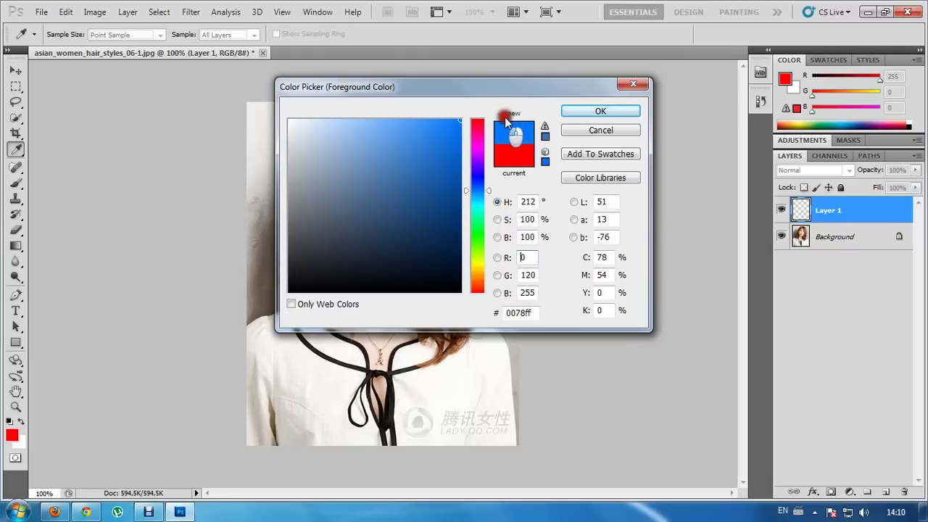
left_click_drag(471, 167, 475, 153)
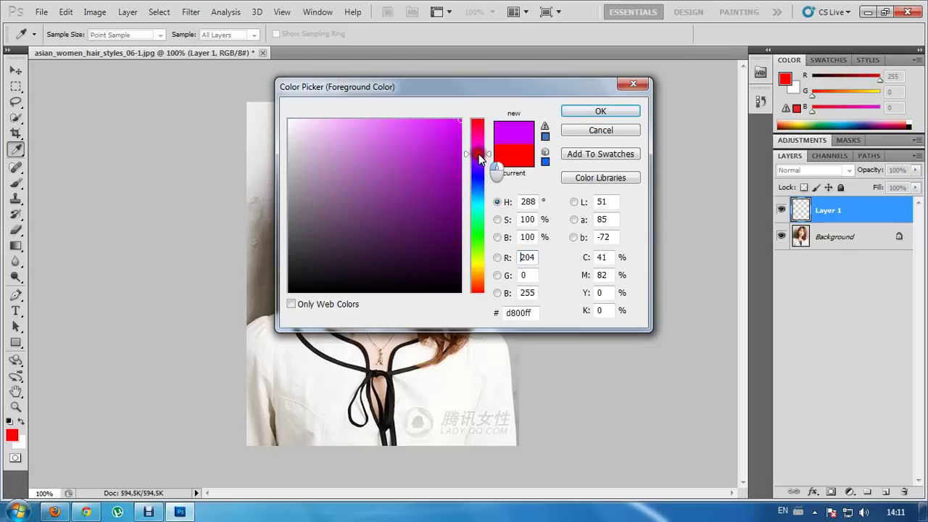
left_click(595, 114)
key("b")
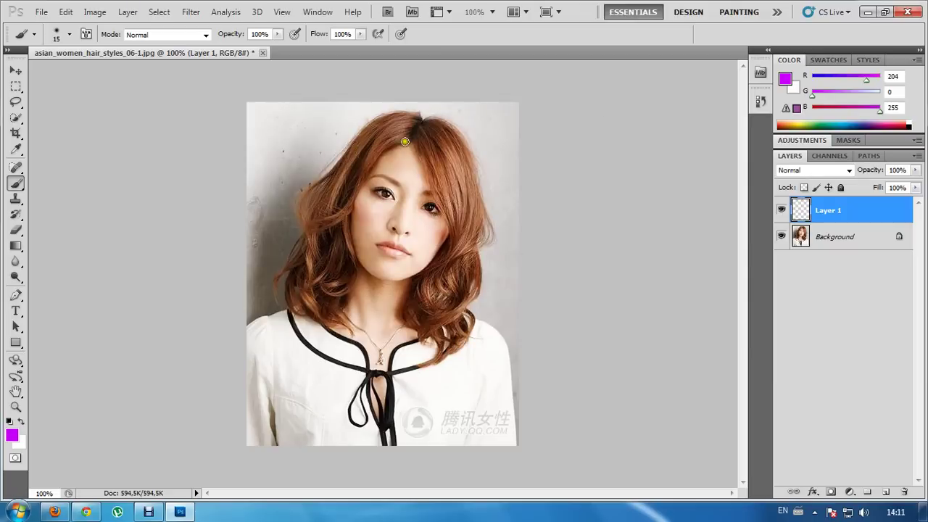
Paint a purple test scribble over the hair on the Background layer, toggle that layer's visibility, and undo the scribble
key("ctrl+plus")
scroll(431, 128, "down", 2)
scroll(431, 128, "up", 3)
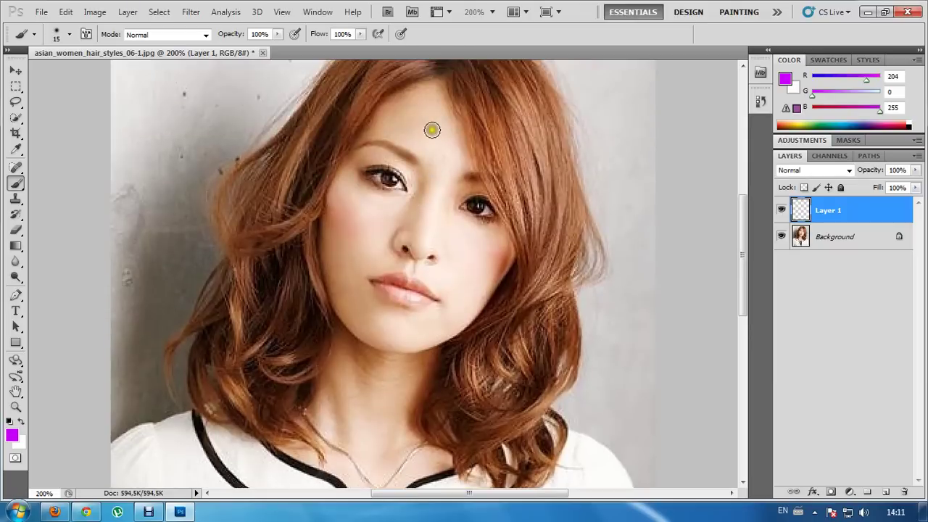
left_click(839, 238)
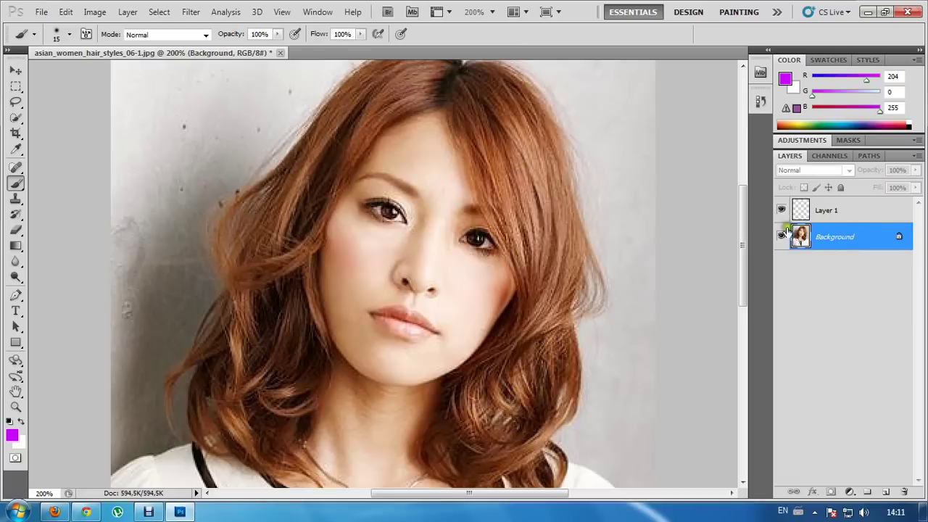
mouse_move(380, 137)
left_mouse_down()
mouse_move(468, 131)
mouse_move(582, 157)
mouse_move(579, 145)
left_mouse_up()
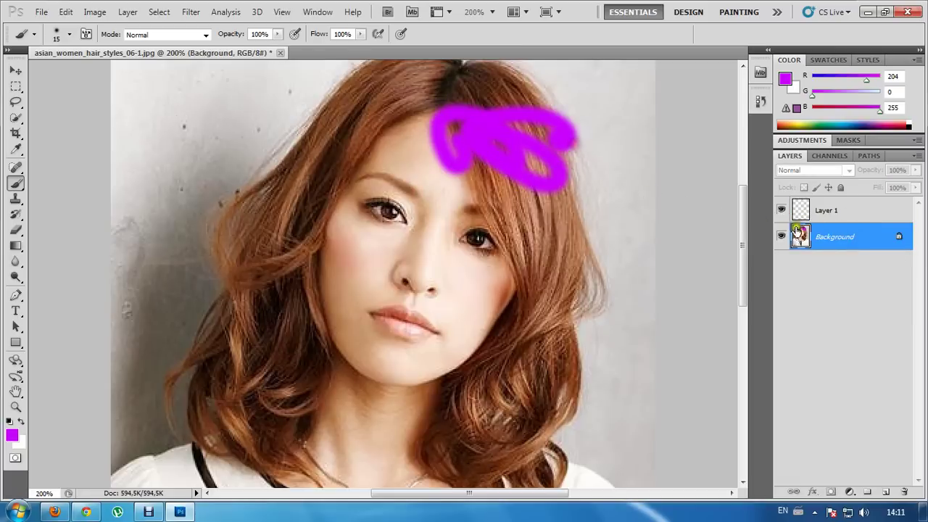
left_click(781, 236)
left_click(779, 237)
left_click(780, 236)
left_click(780, 236)
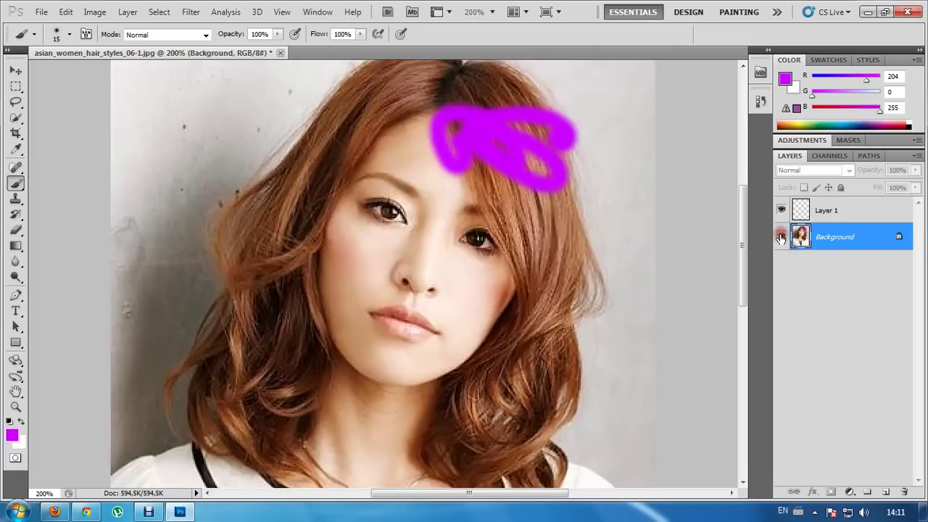
key("ctrl+z")
Paint a purple test patch over the hair on Layer 1, toggle that layer's visibility, and undo the patch
left_click(826, 210)
mouse_move(558, 149)
left_mouse_down()
mouse_move(543, 191)
mouse_move(602, 151)
left_mouse_up()
left_click(780, 210)
left_click(781, 210)
left_click(780, 210)
left_click(781, 210)
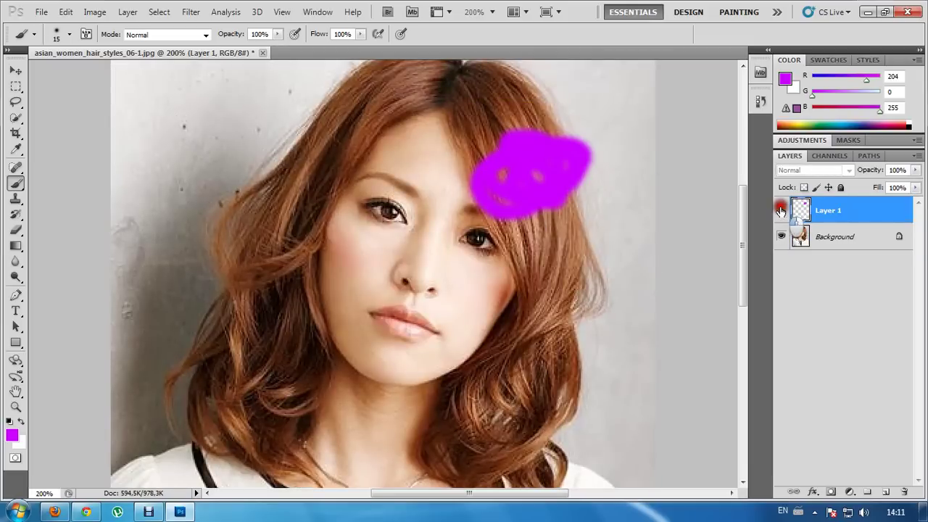
left_click(781, 210)
left_click(780, 210)
key("ctrl+z")
Paint purple over the crown of the hair and along the edges of the fringe on Layer 1
scroll(412, 161, "up", 2)
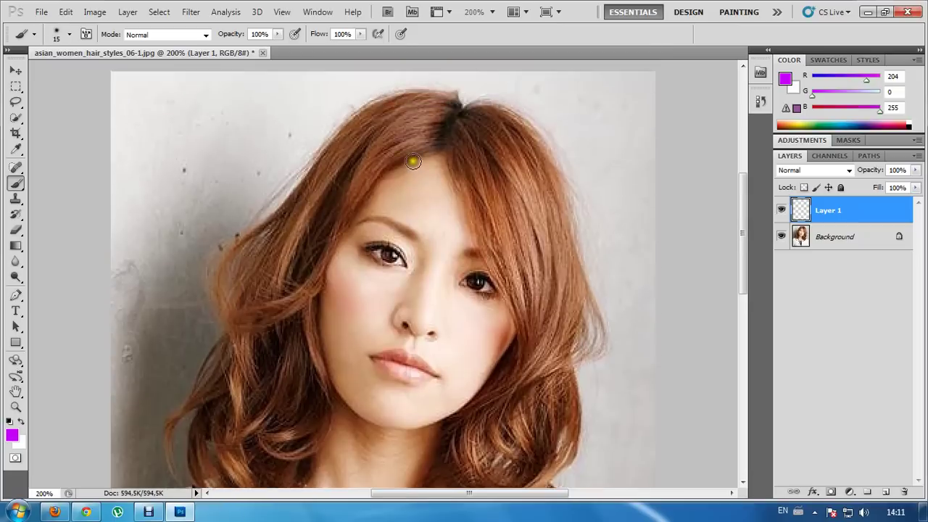
mouse_move(418, 151)
left_mouse_down()
mouse_move(389, 152)
mouse_move(340, 189)
mouse_move(408, 151)
mouse_move(385, 139)
mouse_move(413, 104)
mouse_move(375, 107)
mouse_move(340, 128)
mouse_move(304, 178)
mouse_move(327, 166)
mouse_move(324, 190)
mouse_move(367, 126)
mouse_move(414, 134)
mouse_move(416, 143)
mouse_move(439, 133)
mouse_move(443, 100)
mouse_move(410, 97)
mouse_move(500, 121)
mouse_move(548, 170)
mouse_move(542, 232)
left_mouse_up()
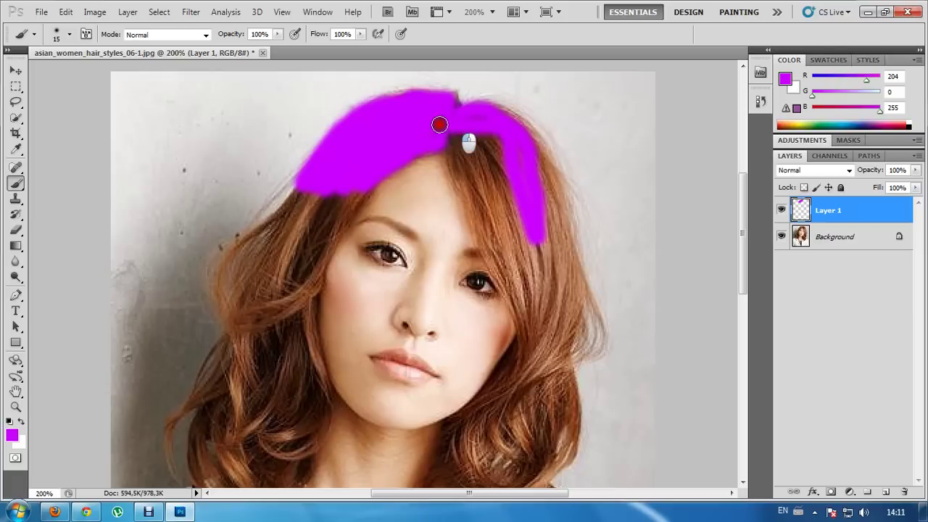
mouse_move(439, 125)
left_mouse_down()
mouse_move(467, 161)
mouse_move(454, 150)
mouse_move(472, 215)
mouse_move(528, 308)
left_mouse_up()
mouse_move(480, 209)
left_mouse_down()
mouse_move(507, 248)
mouse_move(516, 228)
left_mouse_up()
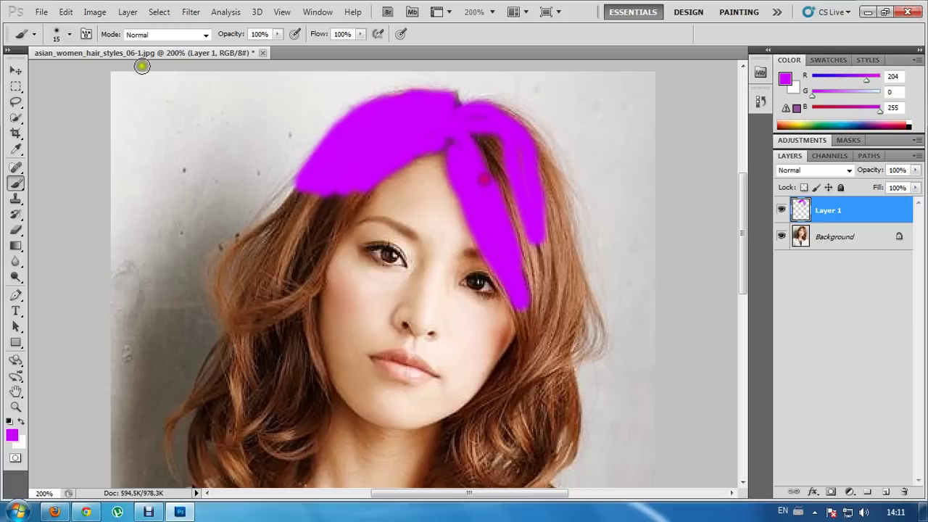
Enlarge the brush to 47 px, fill the gap in the fringe and paint the hair beside the cheek and neck below it
left_click(70, 34)
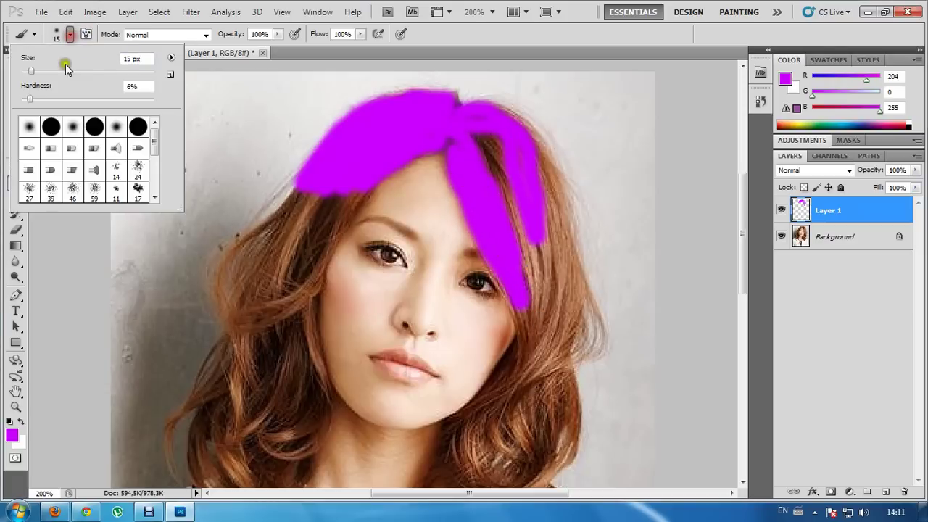
left_click(529, 244)
left_click_drag(491, 141, 529, 269)
scroll(532, 265, "down", 3)
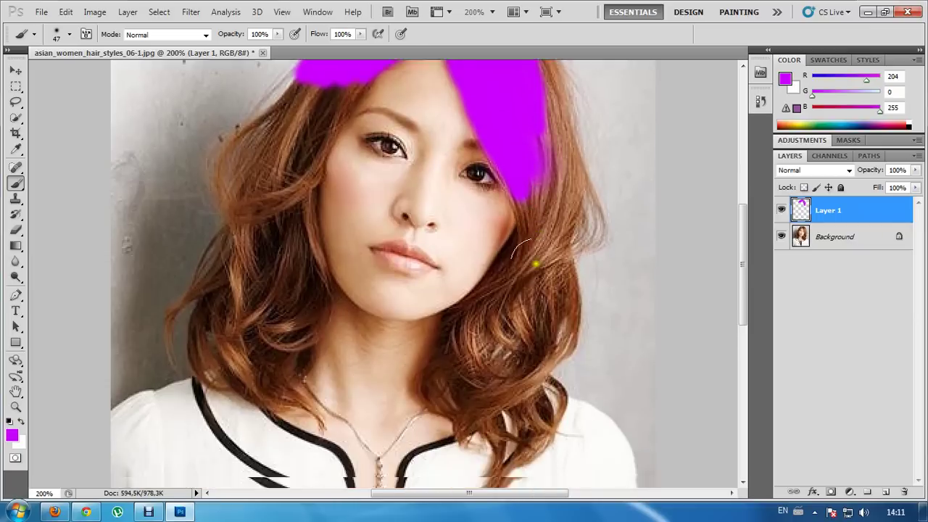
scroll(535, 263, "down", 1)
mouse_move(468, 316)
left_mouse_down()
mouse_move(515, 253)
mouse_move(495, 260)
mouse_move(524, 234)
mouse_move(549, 173)
mouse_move(557, 296)
mouse_move(516, 324)
mouse_move(511, 304)
mouse_move(487, 331)
mouse_move(465, 334)
mouse_move(460, 292)
mouse_move(449, 331)
mouse_move(476, 355)
mouse_move(516, 349)
left_mouse_up()
Paint purple over the long hair on the portrait's left side and fill the unpainted areas beside the fringe and crown
scroll(357, 243, "up", 3)
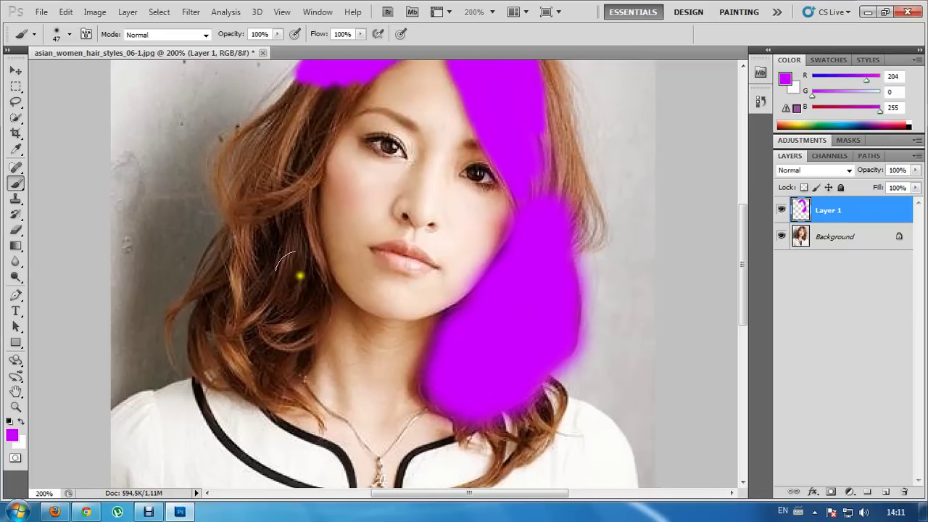
mouse_move(299, 275)
left_mouse_down()
mouse_move(304, 143)
mouse_move(327, 102)
mouse_move(303, 114)
mouse_move(261, 203)
mouse_move(266, 278)
mouse_move(300, 311)
mouse_move(278, 372)
mouse_move(217, 357)
mouse_move(241, 290)
mouse_move(251, 315)
mouse_move(235, 281)
mouse_move(242, 249)
left_mouse_up()
scroll(250, 196, "up", 2)
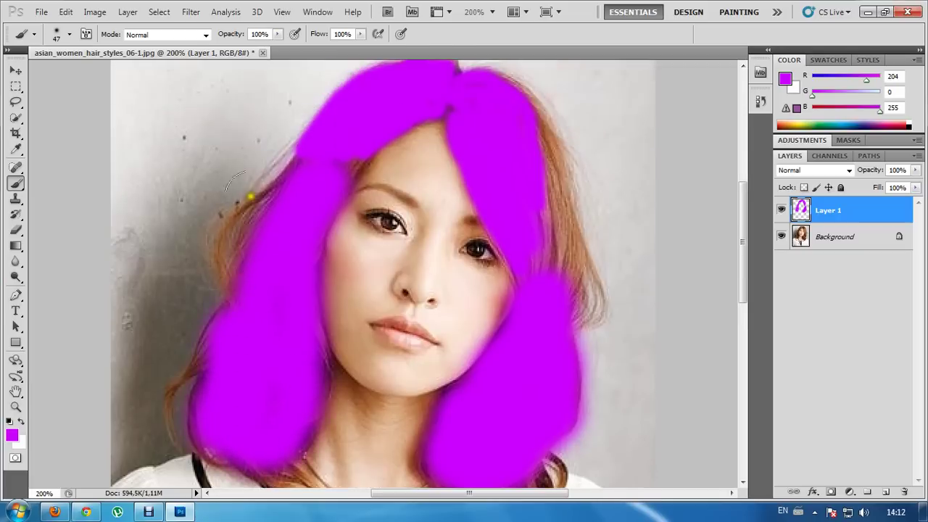
scroll(218, 109, "up", 2)
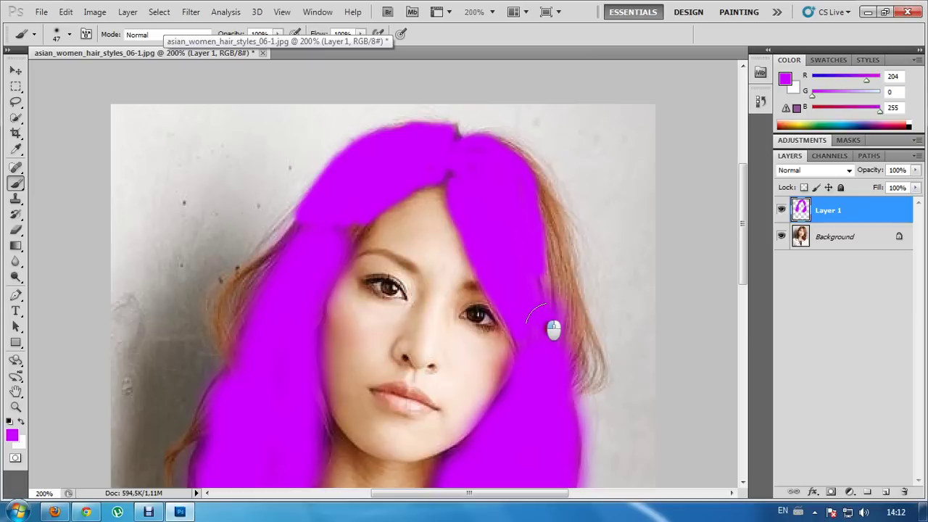
mouse_move(558, 325)
left_mouse_down()
mouse_move(543, 229)
mouse_move(510, 182)
mouse_move(452, 161)
left_mouse_up()
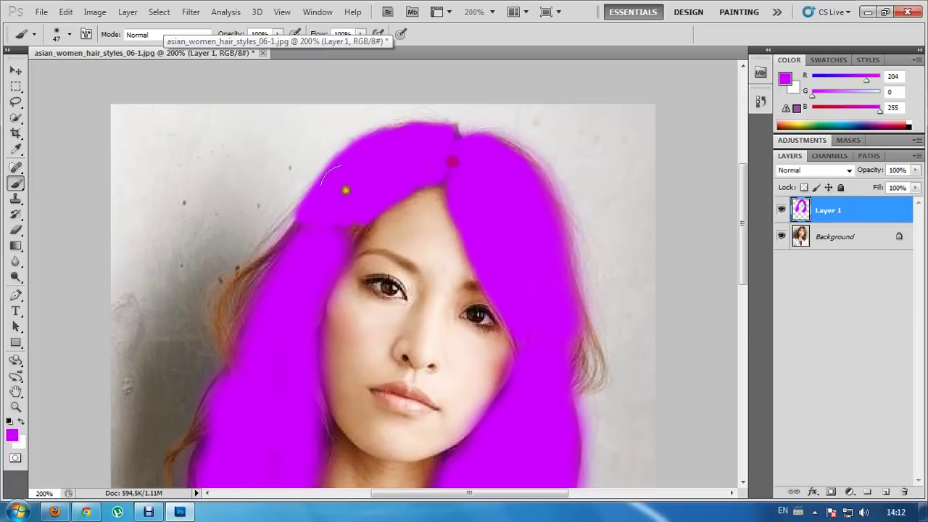
left_click_drag(342, 214, 314, 251)
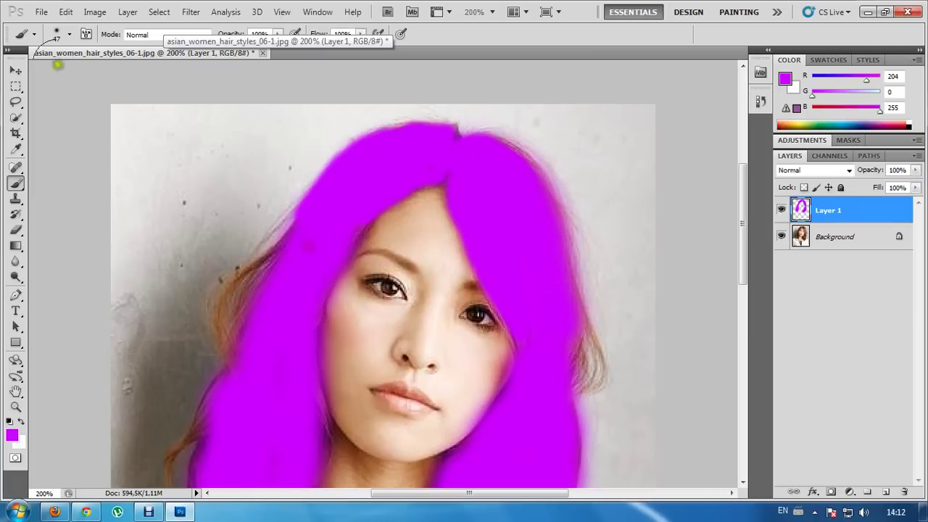
Reduce the brush to 16 px and paint the outer waves and lower ends of the hair on the portrait's left side
left_click(72, 35)
left_click_drag(55, 70, 31, 70)
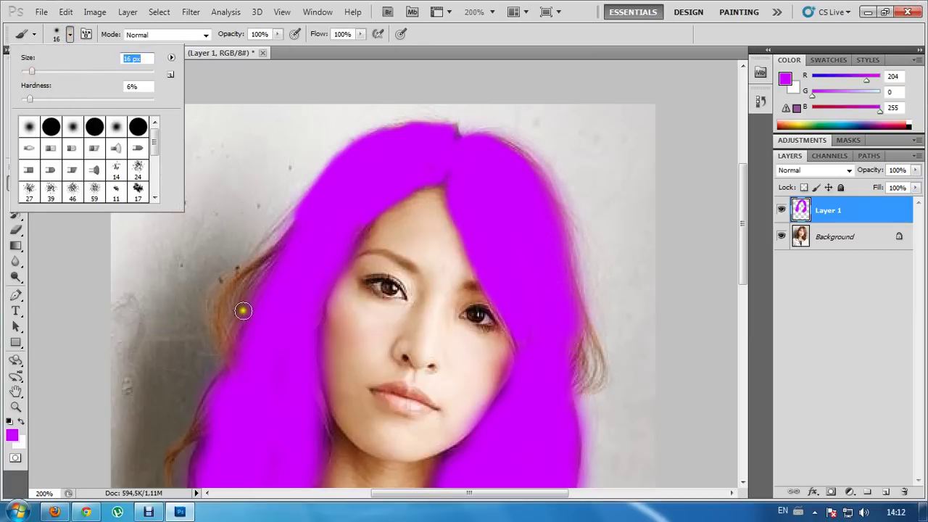
mouse_move(232, 351)
left_mouse_down()
mouse_move(222, 309)
mouse_move(278, 259)
mouse_move(236, 280)
mouse_move(222, 315)
mouse_move(251, 295)
left_mouse_up()
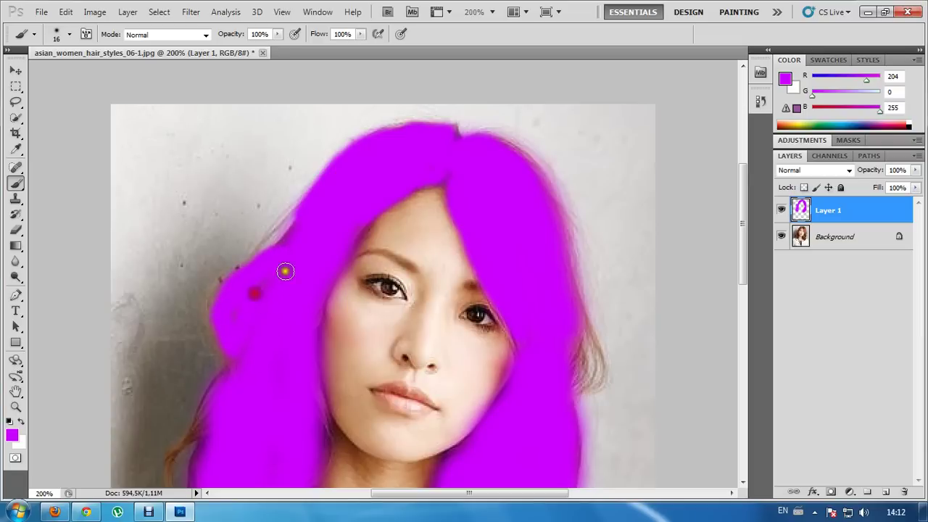
scroll(283, 269, "down", 3)
mouse_move(196, 326)
left_mouse_down()
mouse_move(228, 263)
mouse_move(250, 290)
left_mouse_up()
scroll(262, 382, "down", 2)
mouse_move(197, 301)
left_mouse_down()
mouse_move(205, 340)
mouse_move(265, 369)
mouse_move(300, 368)
mouse_move(264, 356)
left_mouse_up()
Reduce the brush to 5 px and paint the thin stray strand at the outer edge of the hair on the portrait's left side
left_click(65, 36)
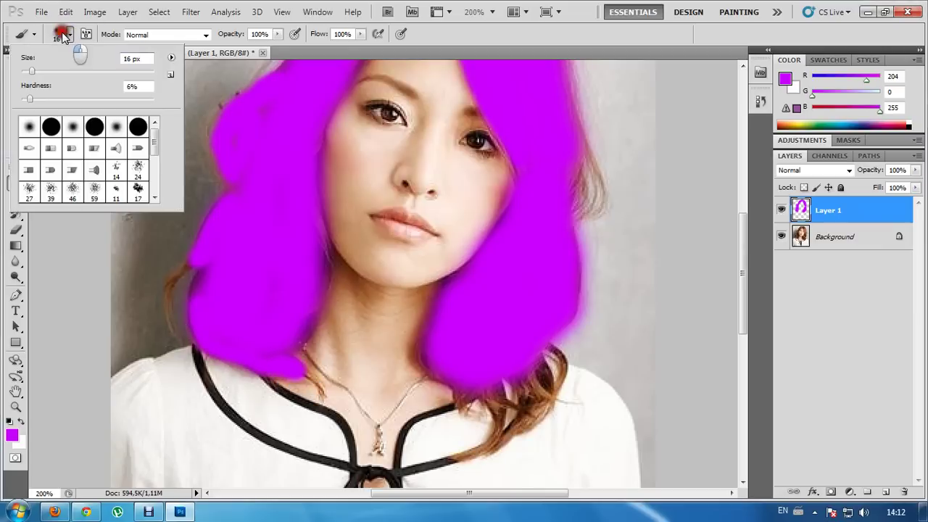
left_click_drag(31, 71, 24, 70)
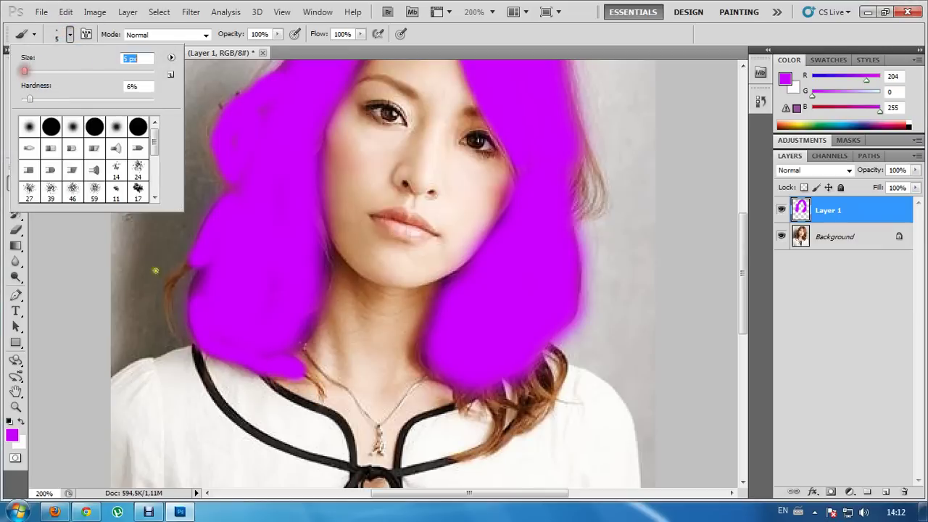
left_click(175, 340)
mouse_move(173, 332)
left_mouse_down()
mouse_move(171, 281)
mouse_move(196, 258)
mouse_move(171, 275)
mouse_move(165, 295)
mouse_move(183, 328)
left_mouse_up()
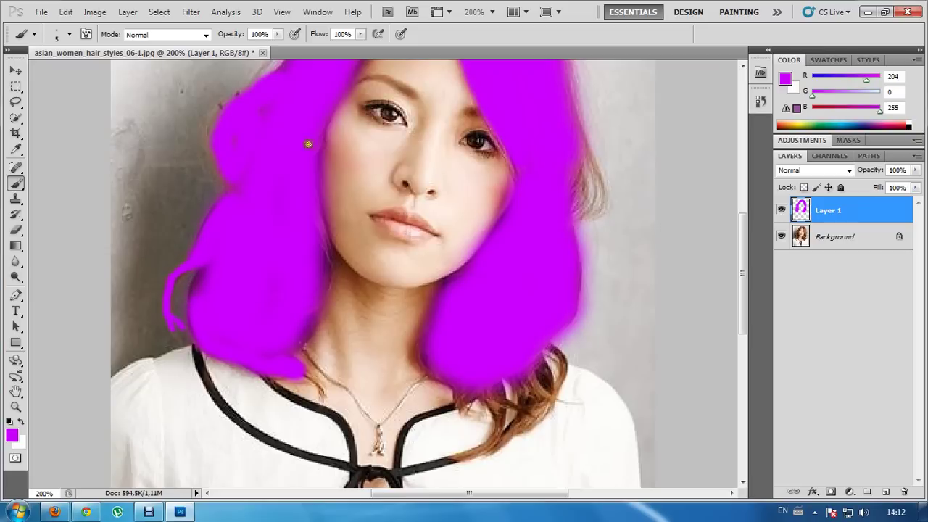
Set the brush to 12 px and paint the curled hair ends over the shoulder on the portrait's right side
left_click(61, 39)
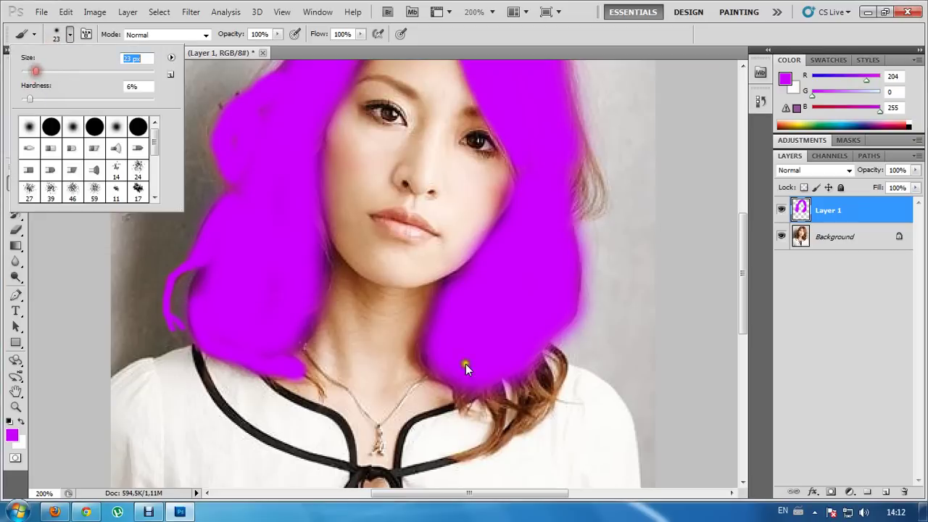
left_click_drag(52, 71, 29, 71)
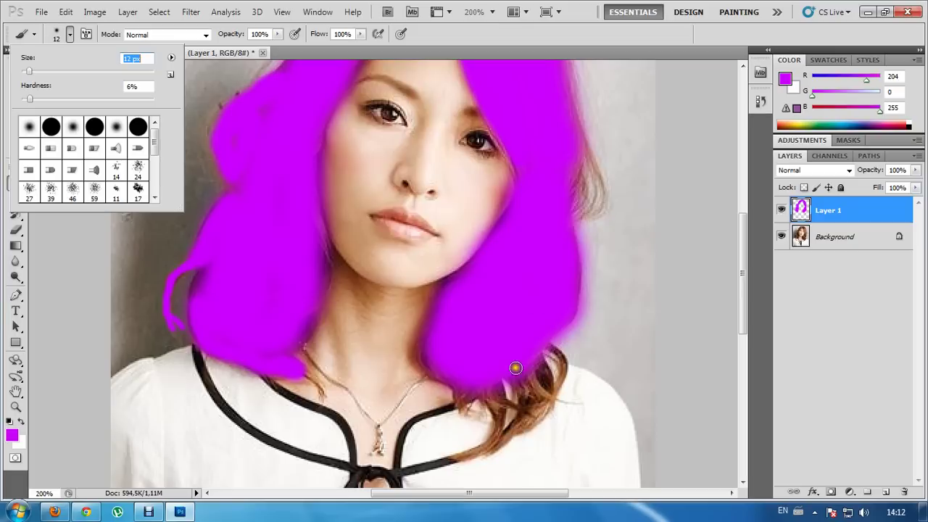
mouse_move(457, 457)
left_mouse_down()
mouse_move(519, 430)
mouse_move(554, 389)
mouse_move(559, 361)
mouse_move(542, 340)
mouse_move(547, 379)
mouse_move(531, 371)
mouse_move(523, 384)
mouse_move(534, 400)
mouse_move(520, 407)
mouse_move(479, 391)
mouse_move(498, 391)
mouse_move(495, 434)
mouse_move(505, 396)
mouse_move(493, 389)
mouse_move(459, 399)
mouse_move(424, 343)
mouse_move(418, 363)
mouse_move(437, 369)
mouse_move(426, 354)
mouse_move(448, 295)
left_mouse_up()
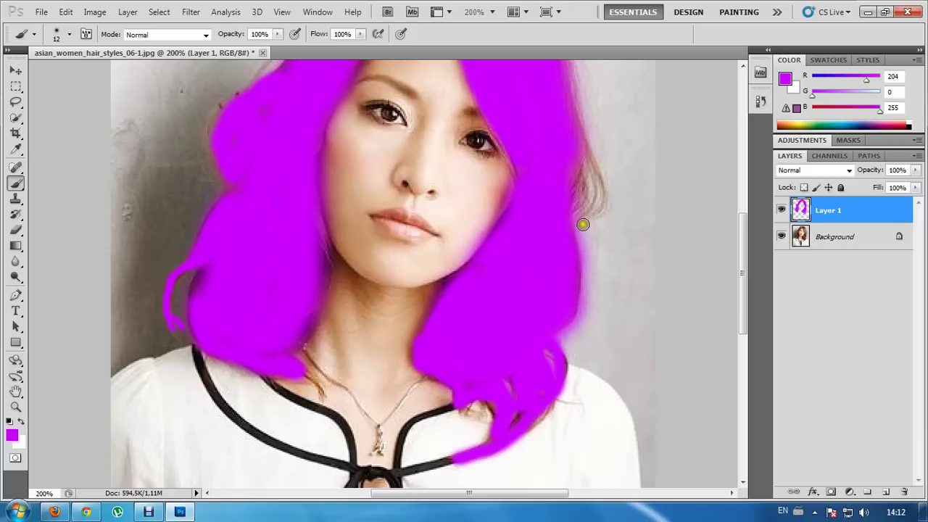
Paint purple over the loose outer curl beside the cheek on the portrait's right side
scroll(584, 225, "up", 3)
scroll(544, 196, "up", 1)
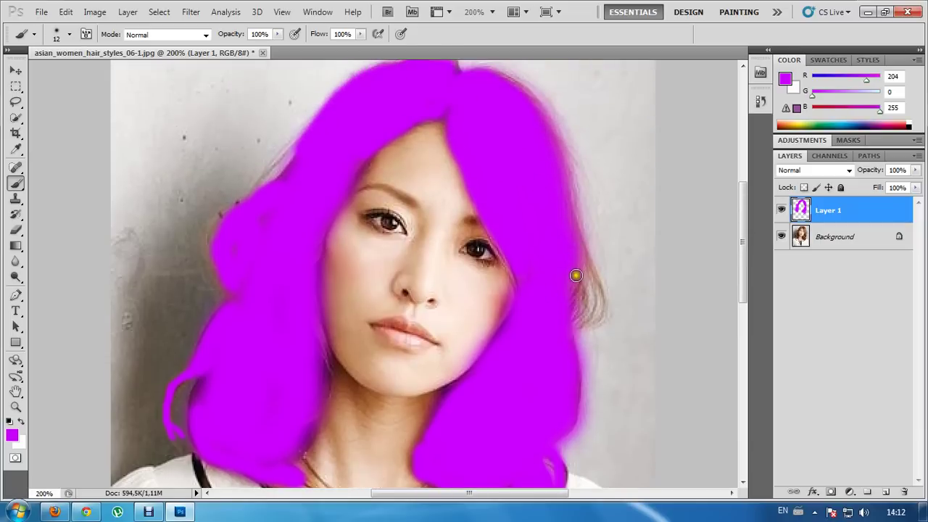
mouse_move(572, 249)
left_mouse_down()
mouse_move(598, 294)
mouse_move(569, 325)
mouse_move(597, 305)
mouse_move(586, 282)
mouse_move(590, 301)
mouse_move(566, 284)
left_mouse_up()
scroll(695, 281, "up", 1)
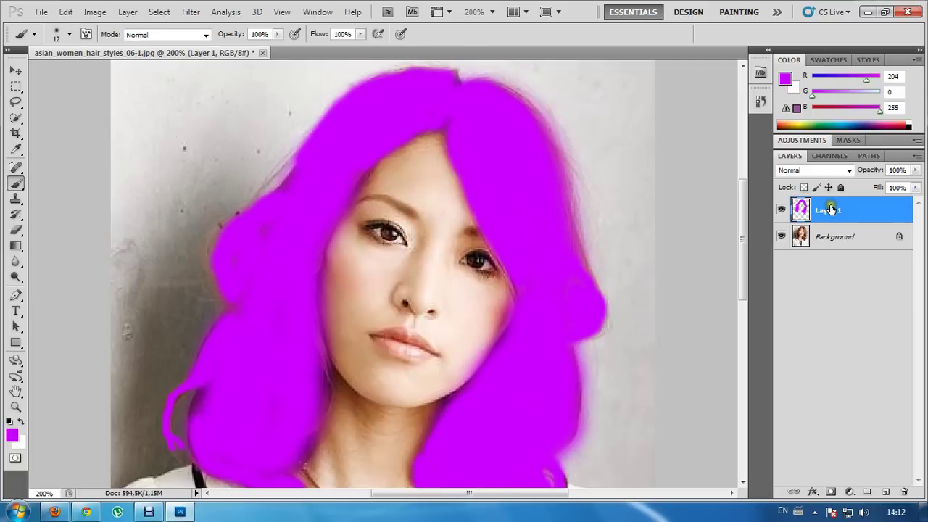
Try the Dissolve, Darken and Color Burn blending modes on Layer 1 with the whole portrait in view
key("ctrl+minus")
key("ctrl+minus")
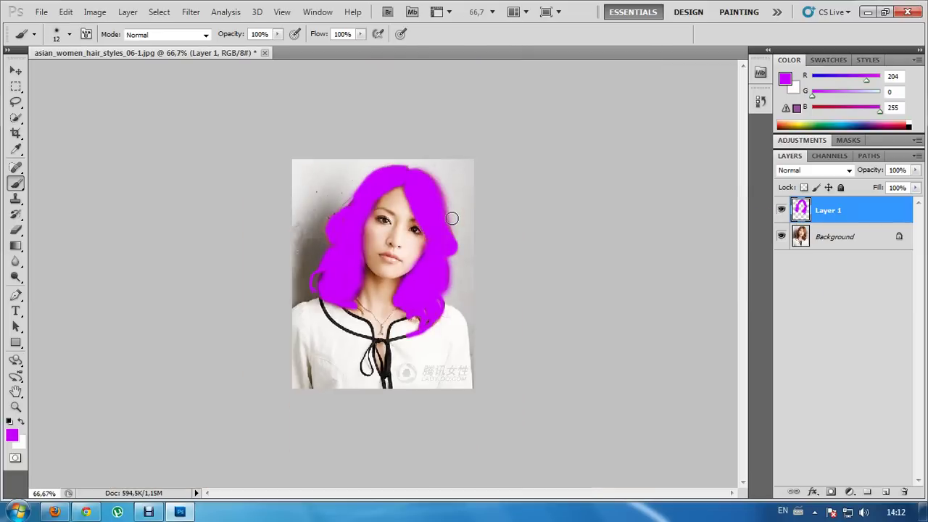
key("ctrl+plus")
left_click(821, 170)
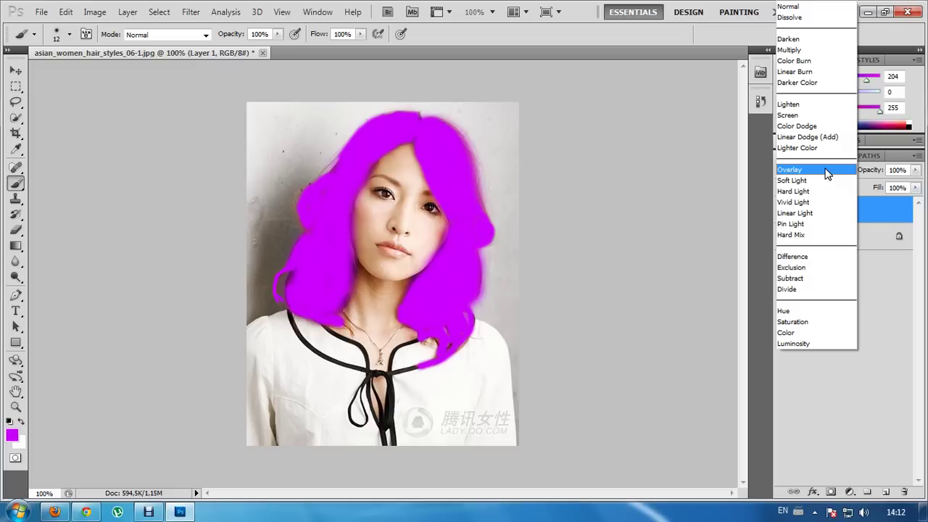
left_click(789, 18)
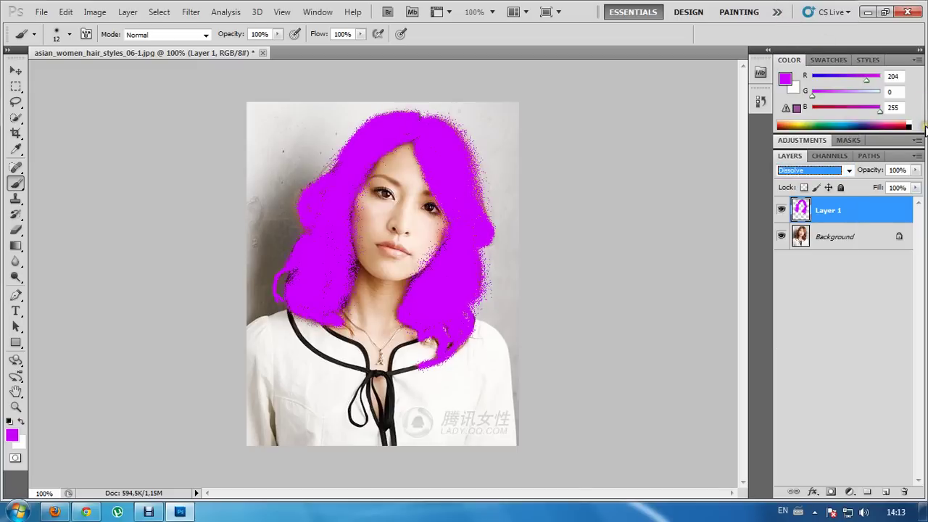
key("Down")
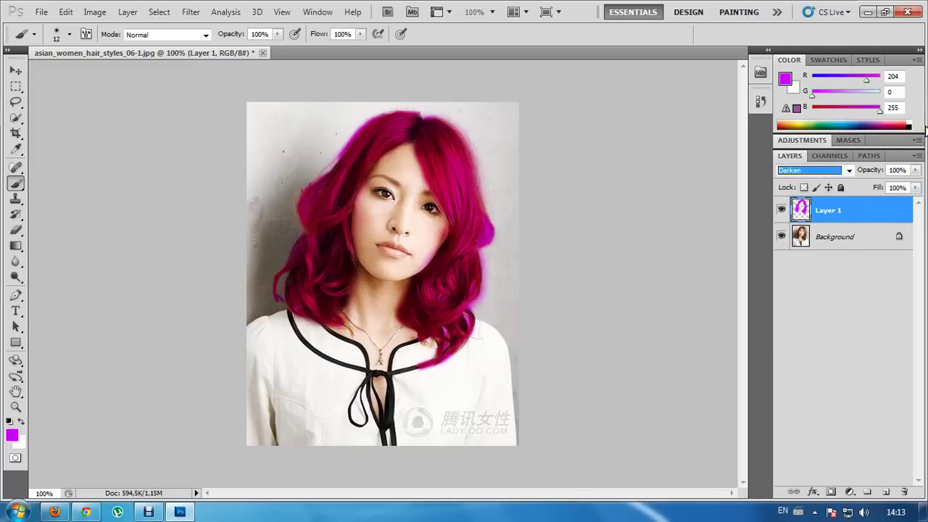
key("Down")
key("Down")
key("Down")
key("Up")
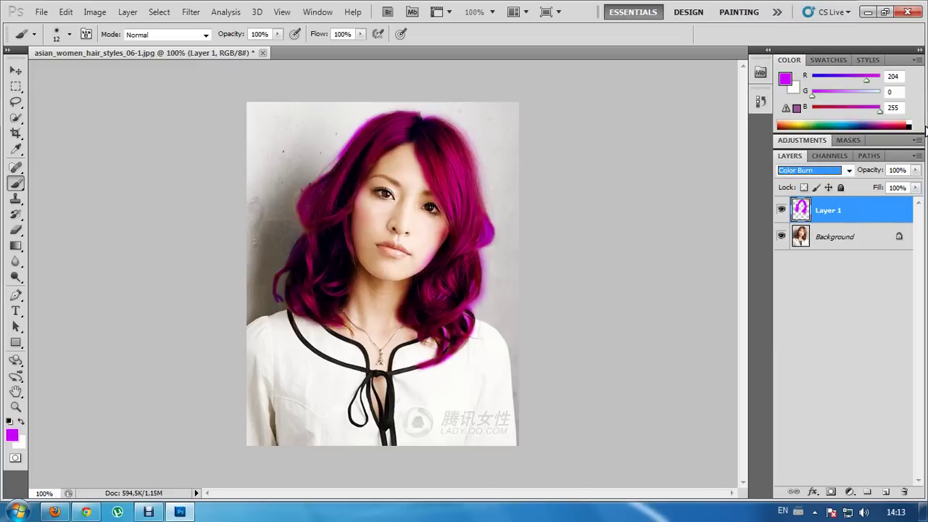
Try the lightening blending modes on Layer 1, including Screen, and continue to Soft Light
key("Down")
key("Down")
key("Down")
key("Down")
key("Down")
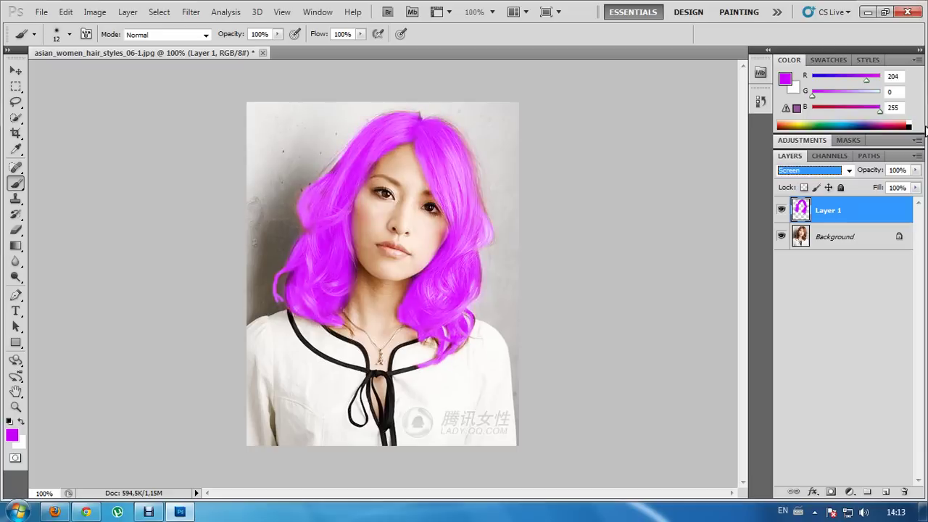
key("Down")
key("Down")
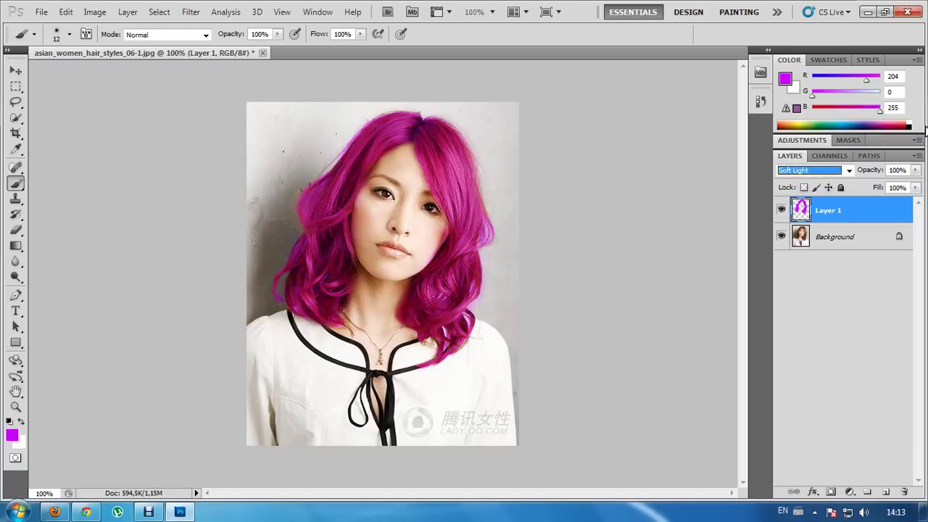
Try the stronger contrast and inversion blending modes on Layer 1, including Linear Light and Divide
key("Down")
key("Down")
key("Up")
key("Down")
key("Down")
key("Down")
key("Down")
key("Down")
key("Down")
key("Down")
key("Down")
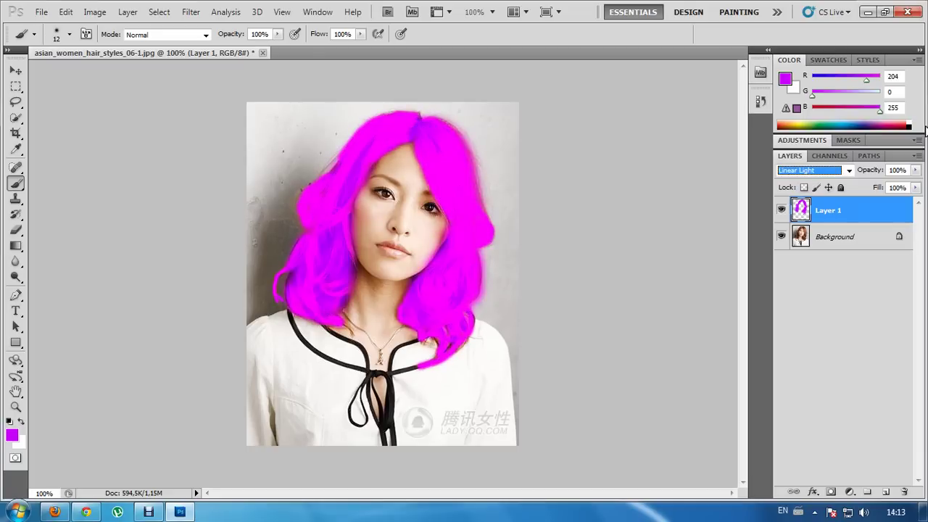
key("Down")
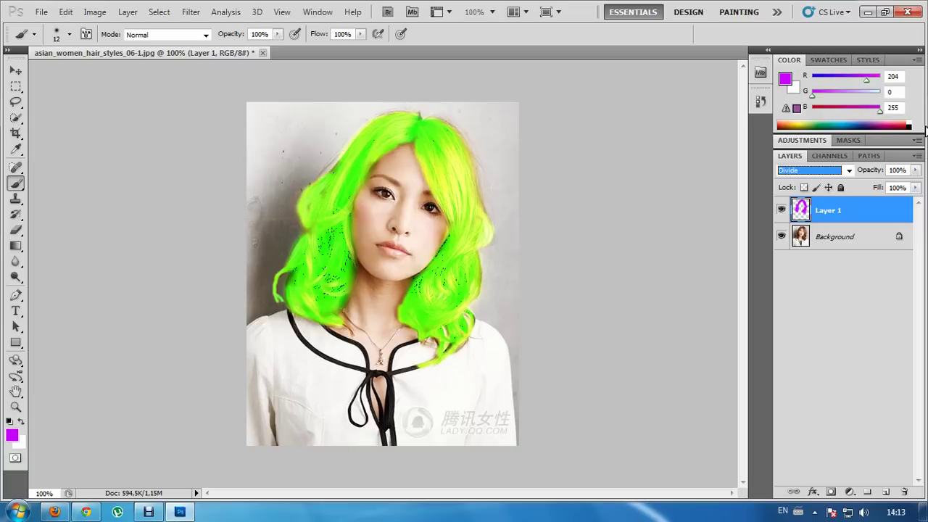
Try the remaining colour-component blending modes on Layer 1, including Saturation and Luminosity
key("Up")
key("Down")
key("Down")
key("Down")
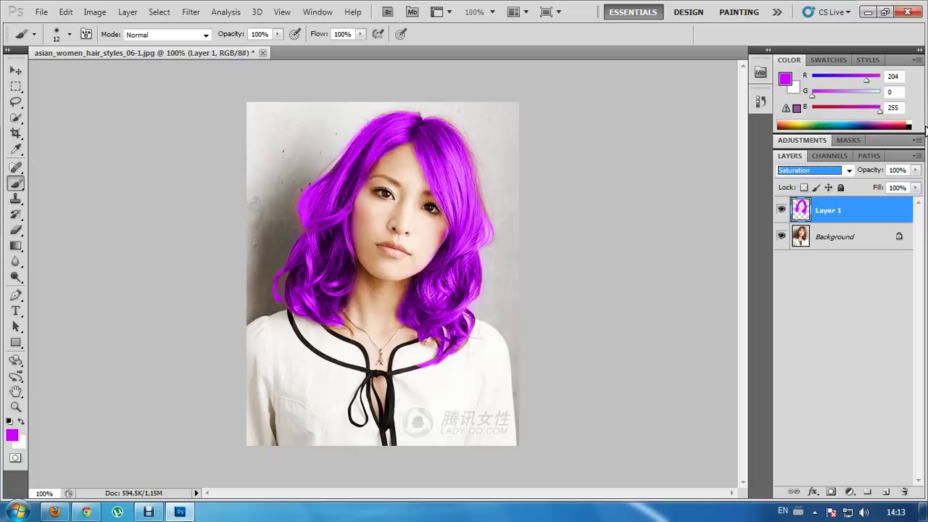
key("Down")
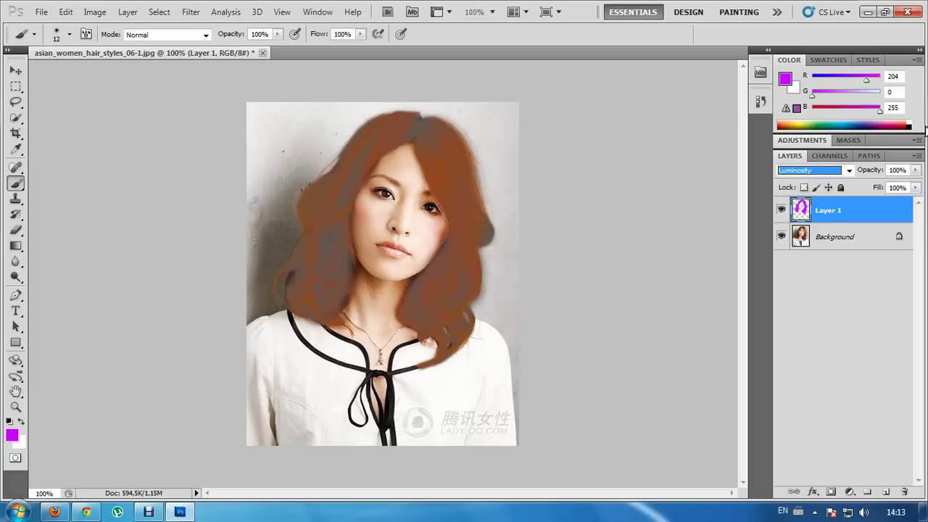
key("Up")
key("Down")
key("Up")
key("Up")
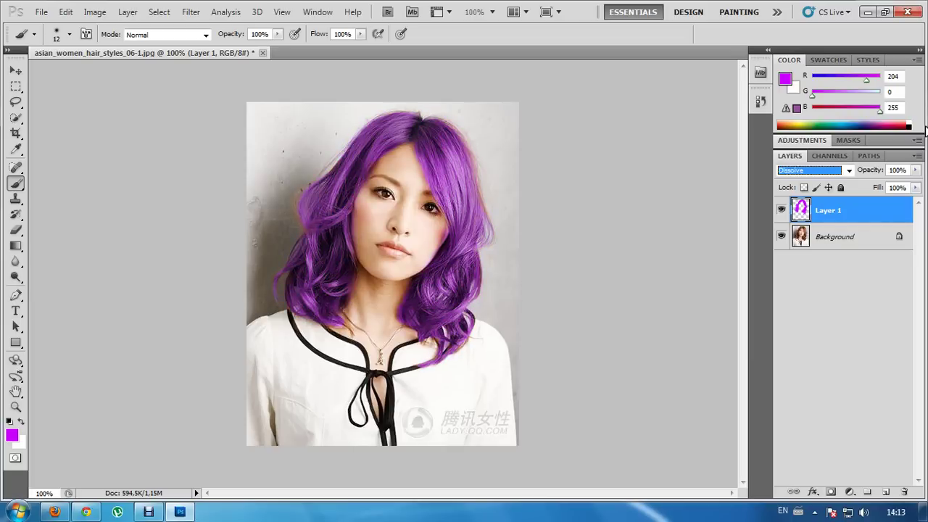
Compare the Darken and Multiply blending modes on Layer 1 in close-up
key("Down")
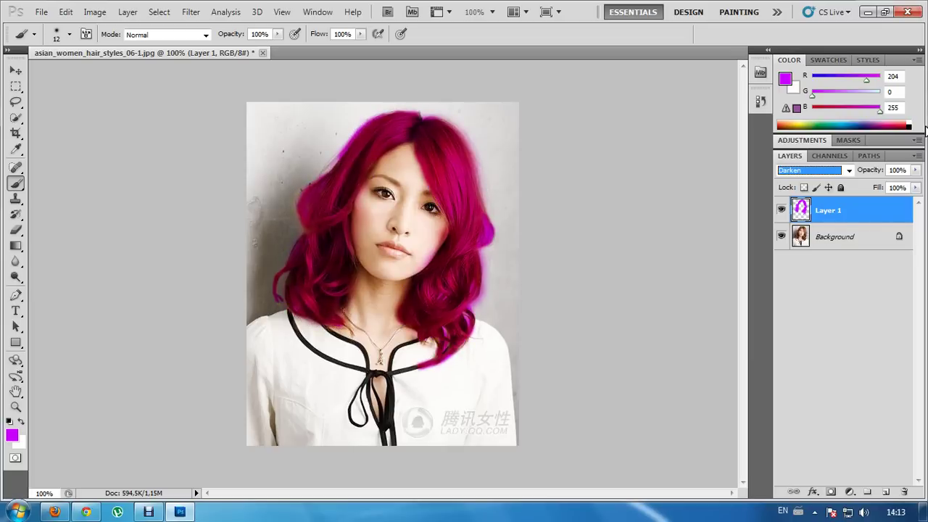
key("ctrl+plus")
key("ctrl+plus")
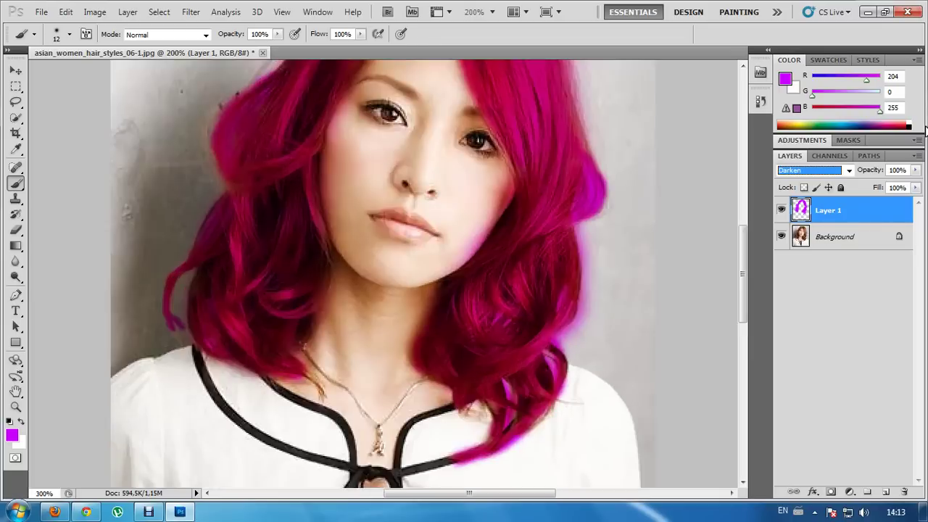
key("Up")
key("Up")
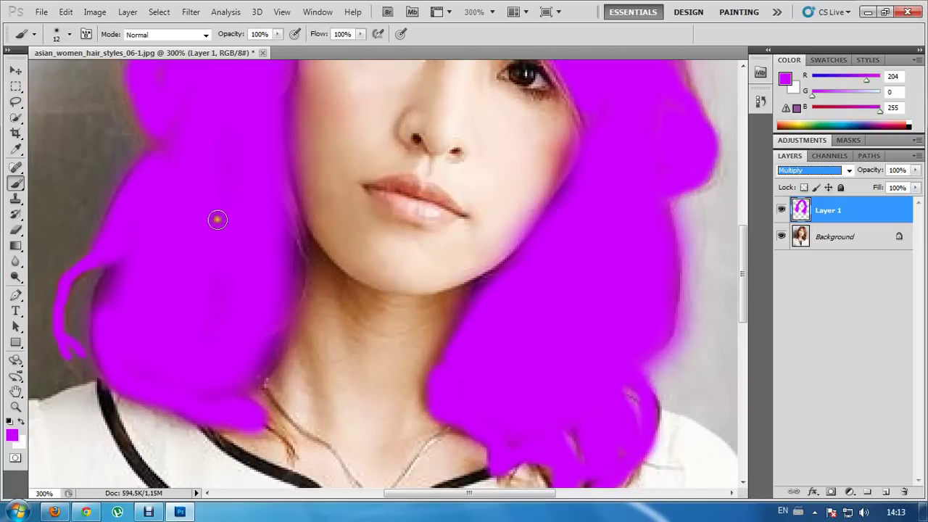
key("ctrl+minus")
key("ctrl+minus")
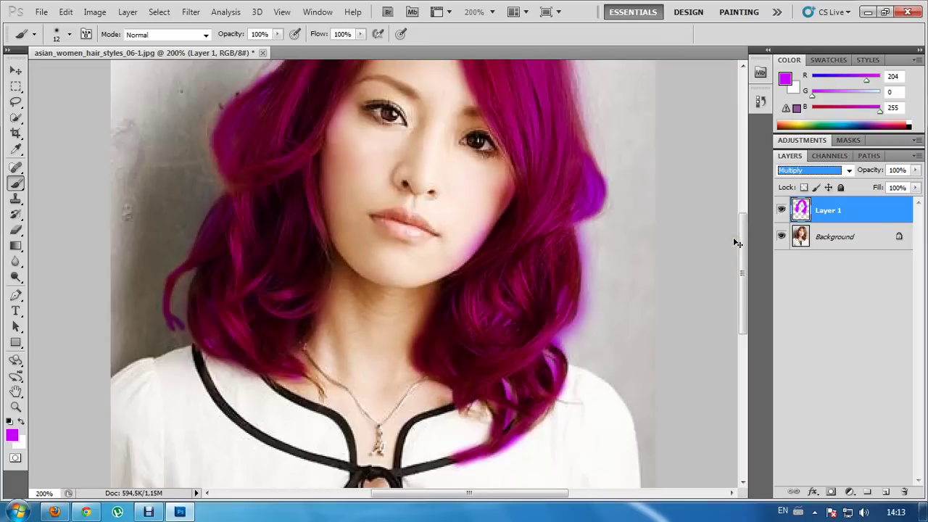
Set the blending mode of Layer 1 to Color Burn
key("Down")
key("Down")
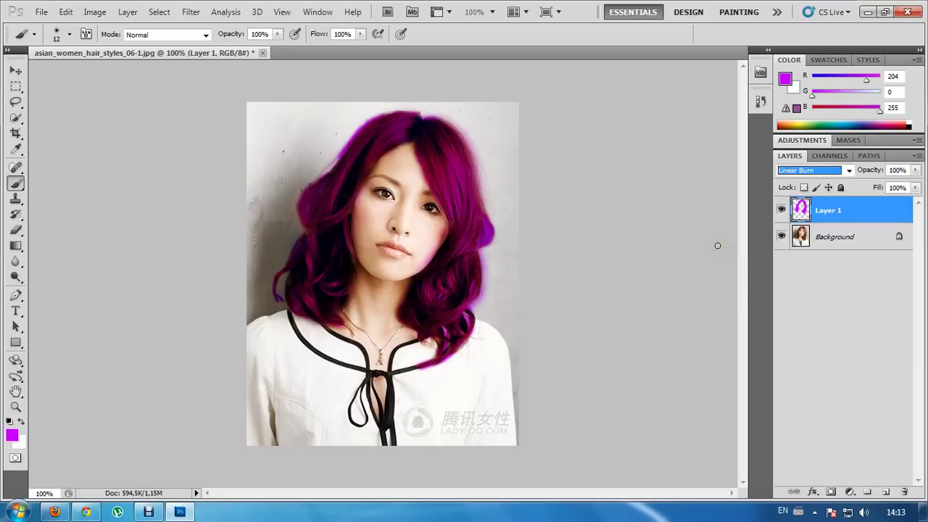
key("Up")
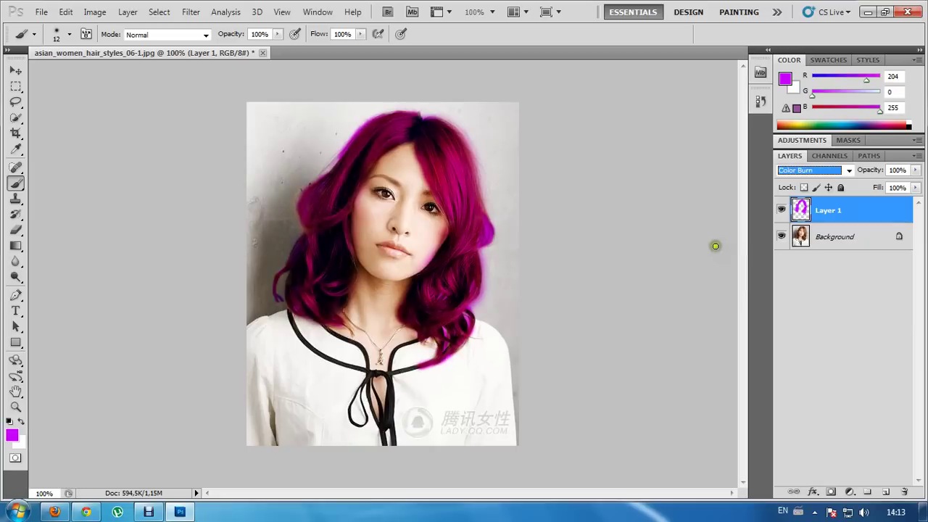
Erase the purple spill below the curled hair ends on the portrait's right shoulder with a 27 px eraser
left_click(16, 70)
left_click(17, 228)
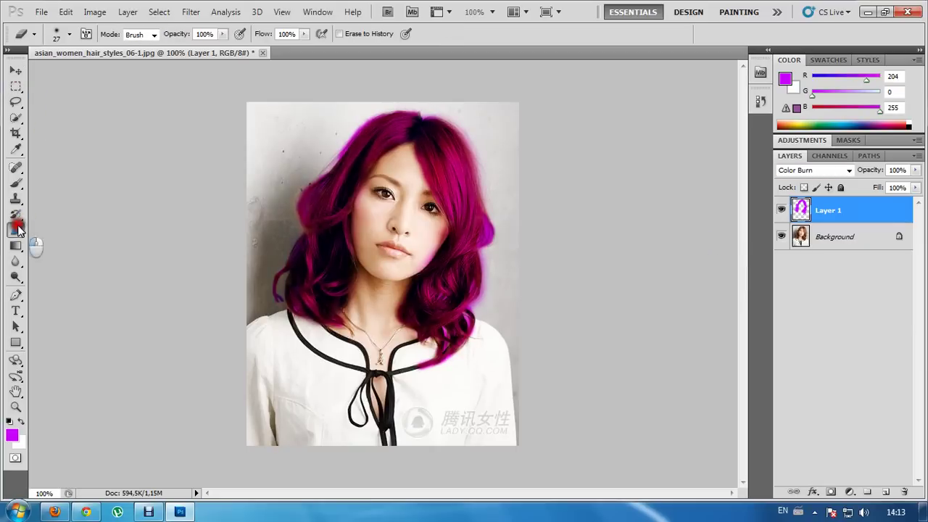
key("ctrl+plus")
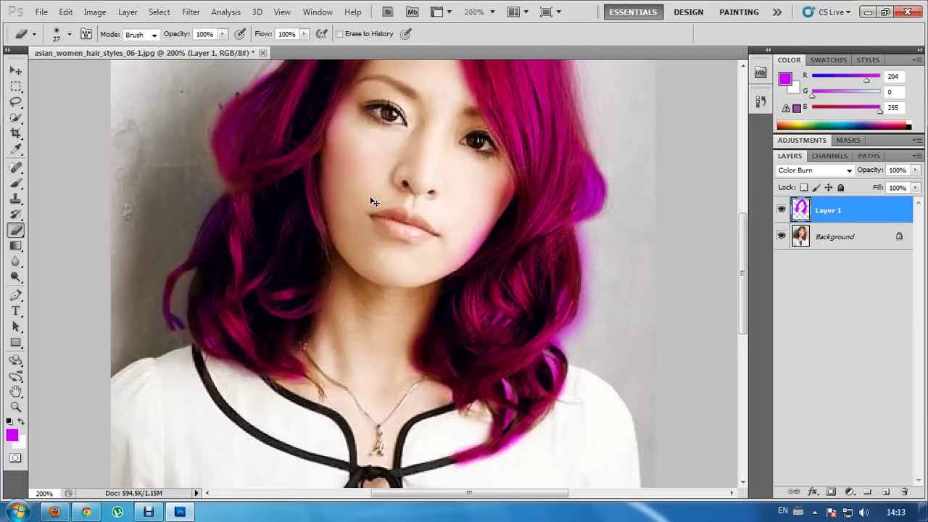
scroll(324, 149, "up", 5)
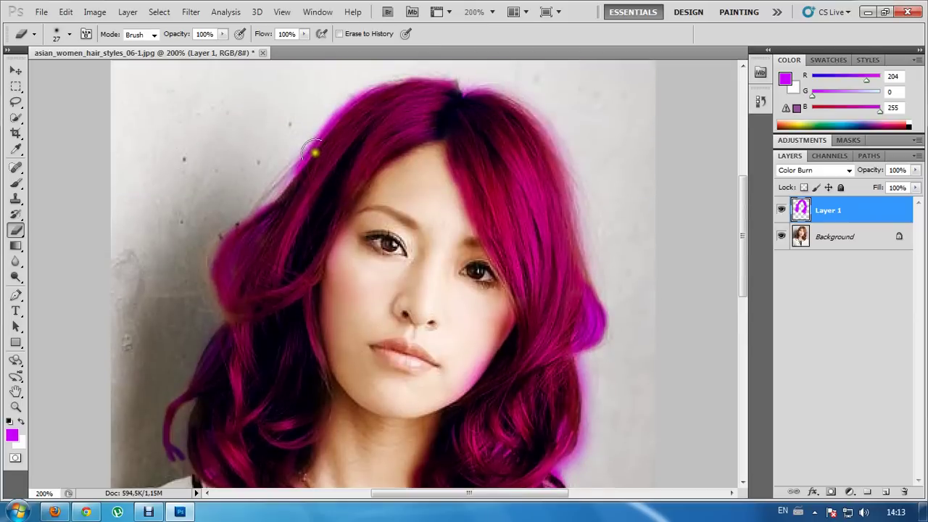
key("ctrl+plus")
scroll(321, 196, "down", 8)
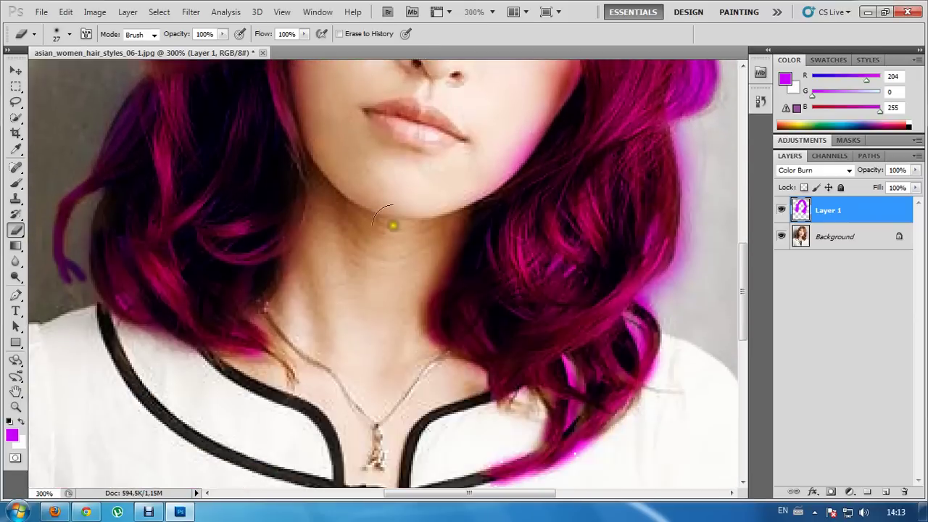
scroll(391, 226, "down", 1)
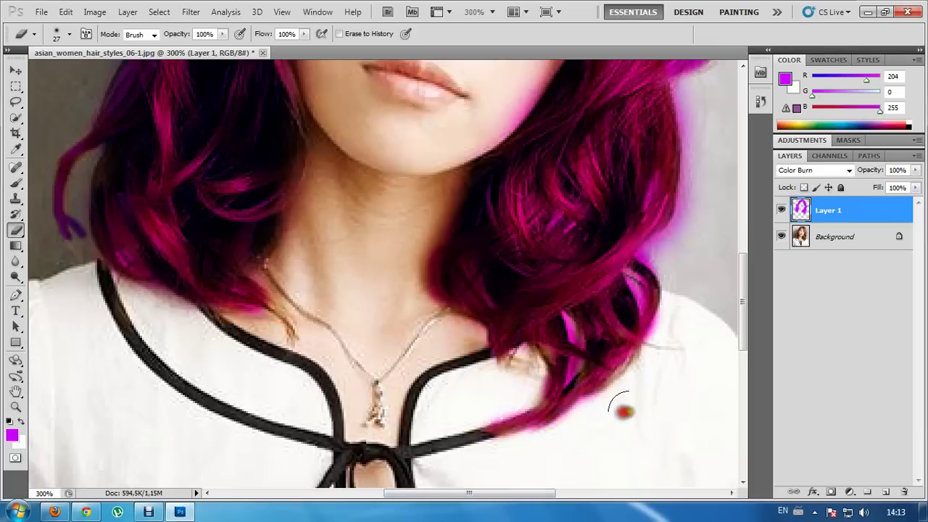
Erase the purple spill along the outer edge of the hair on the portrait's right side, from the shoulder up to the crown
scroll(623, 411, "up", 1)
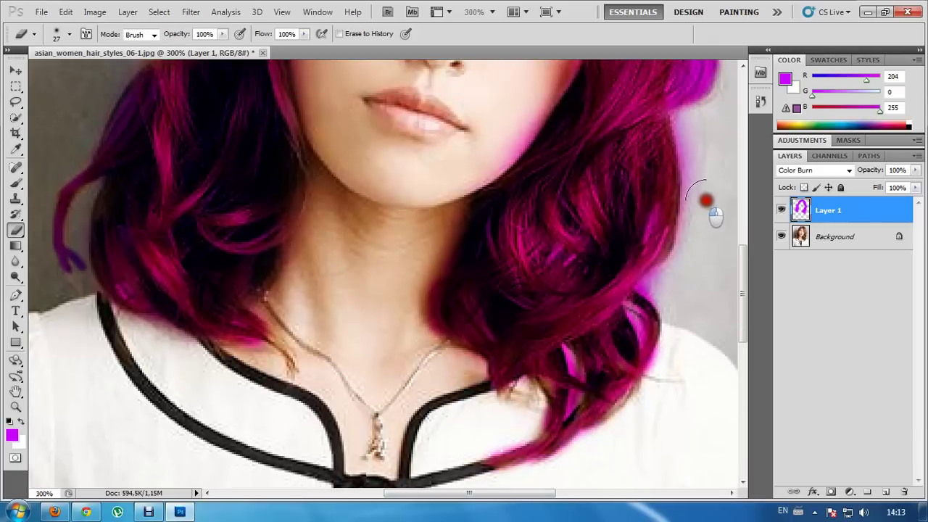
scroll(700, 152, "up", 2)
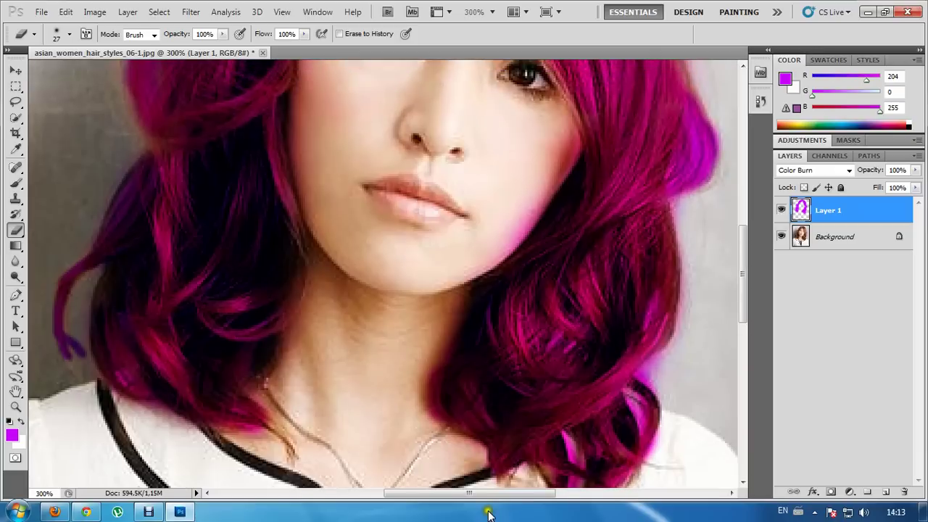
left_click_drag(493, 493, 553, 493)
scroll(545, 437, "up", 1)
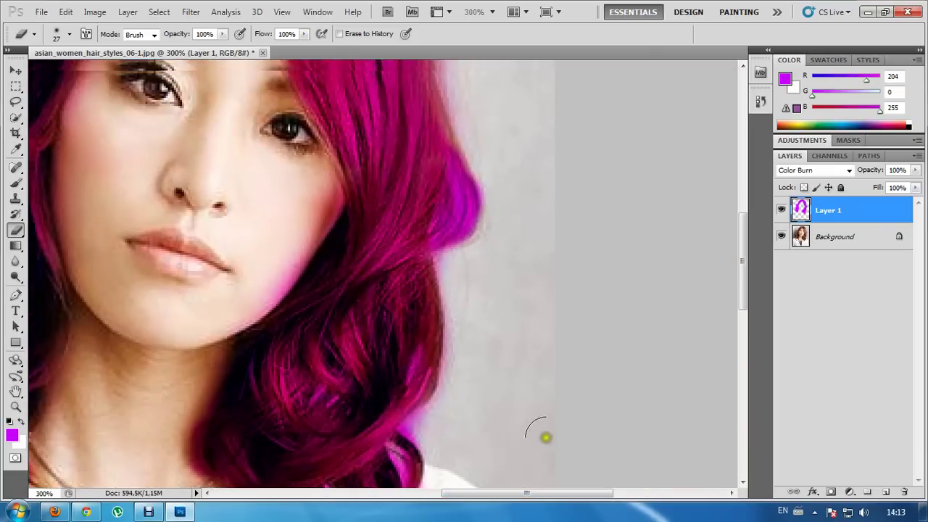
scroll(545, 437, "up", 5)
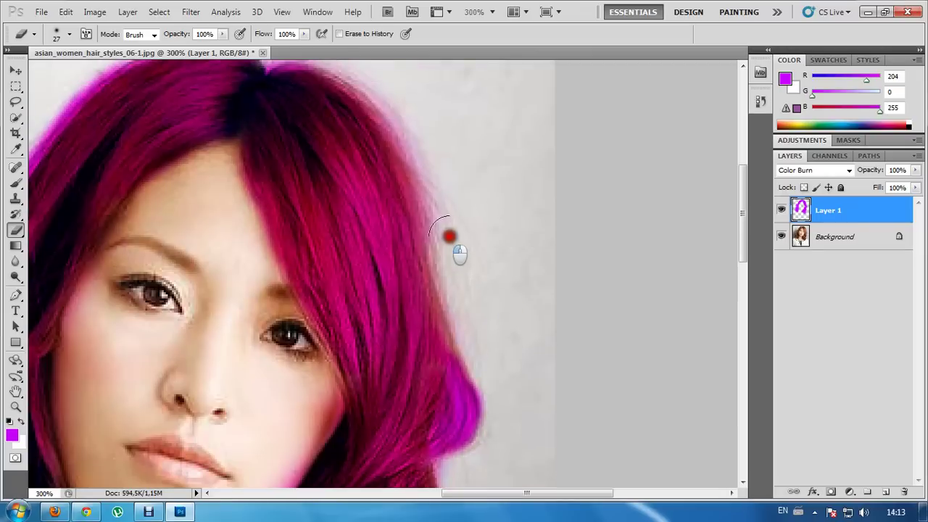
scroll(419, 174, "up", 2)
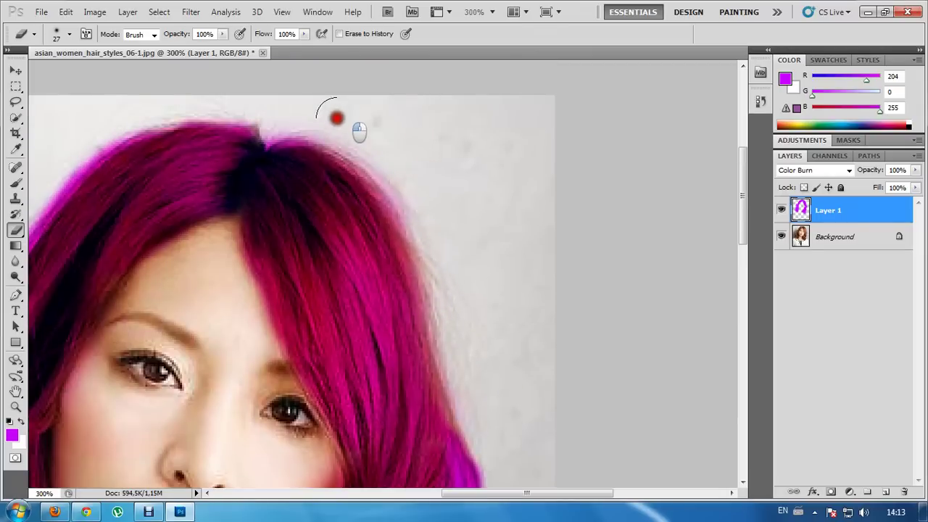
left_click_drag(337, 118, 240, 104)
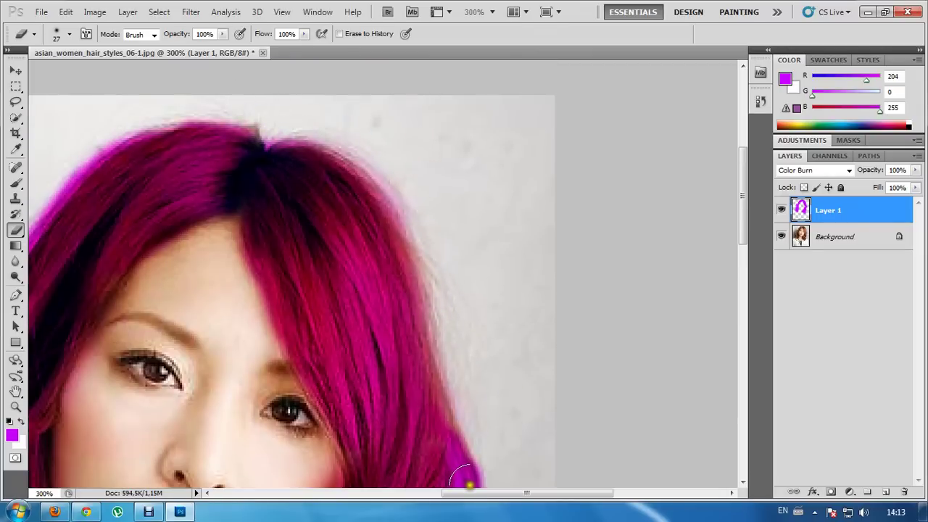
Erase the purple spill along the outer edge of the hair on the portrait's left side, from the crown down past the cheek
left_click_drag(472, 493, 394, 493)
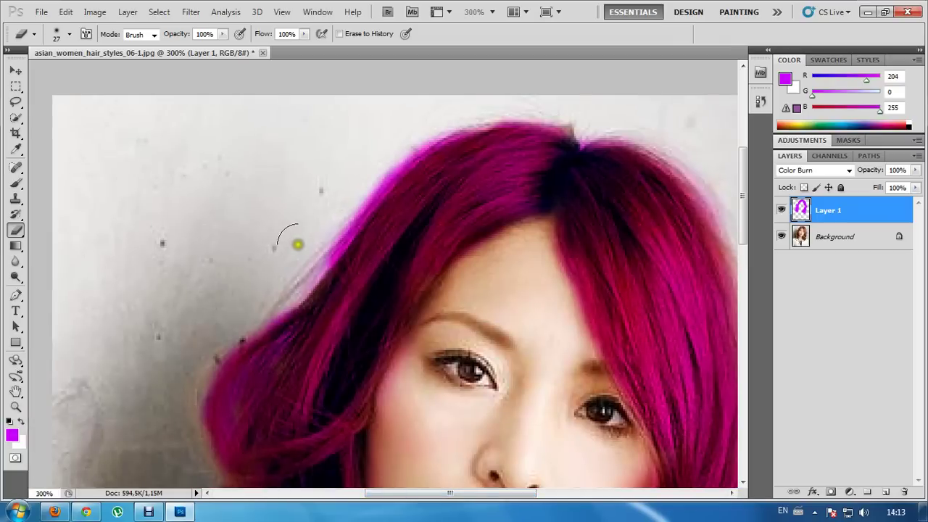
mouse_move(316, 243)
left_mouse_down()
mouse_move(332, 193)
mouse_move(413, 117)
mouse_move(352, 191)
mouse_move(427, 120)
left_mouse_up()
scroll(269, 216, "down", 5)
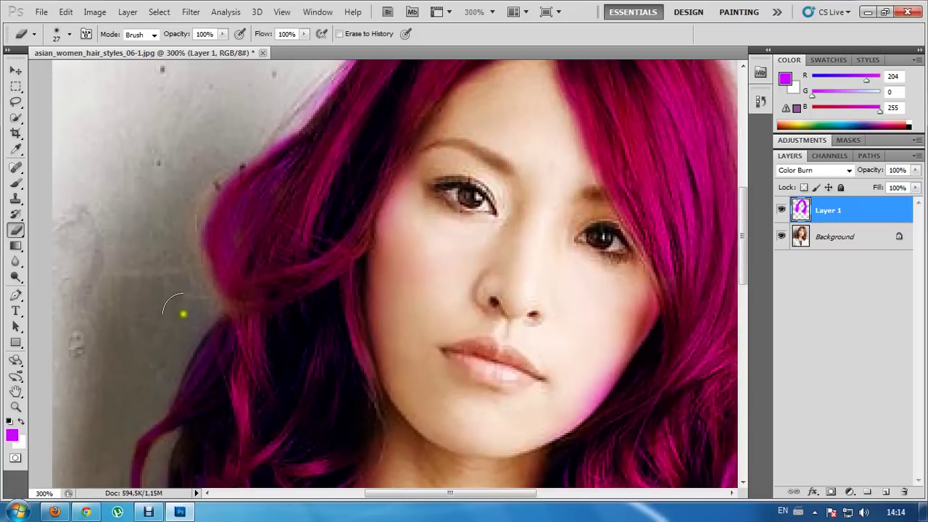
mouse_move(184, 313)
left_mouse_down()
mouse_move(191, 326)
mouse_move(166, 369)
left_mouse_up()
Reduce the eraser to 18 px and erase the stray purple fork at the tip of the loose curl on the portrait's left
scroll(156, 356, "down", 5)
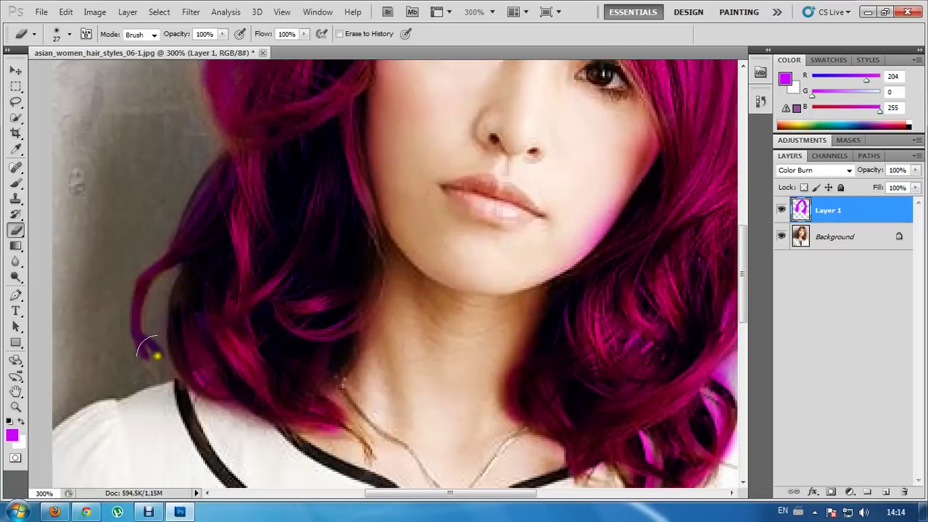
left_click(56, 33)
scroll(72, 66, "down", 2)
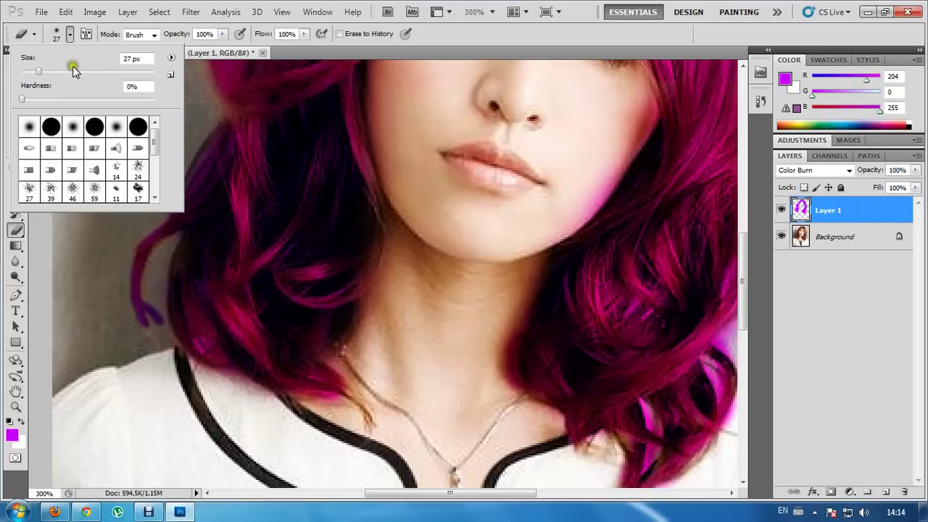
left_click(124, 127)
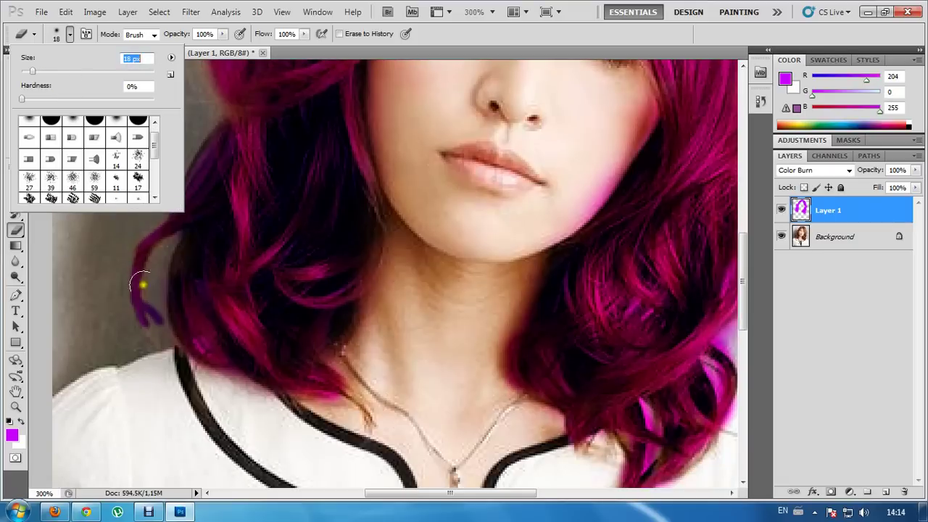
left_click(160, 323)
View the whole portrait at 100% and compare the hair colour with Layer 1 hidden and shown
key("z")
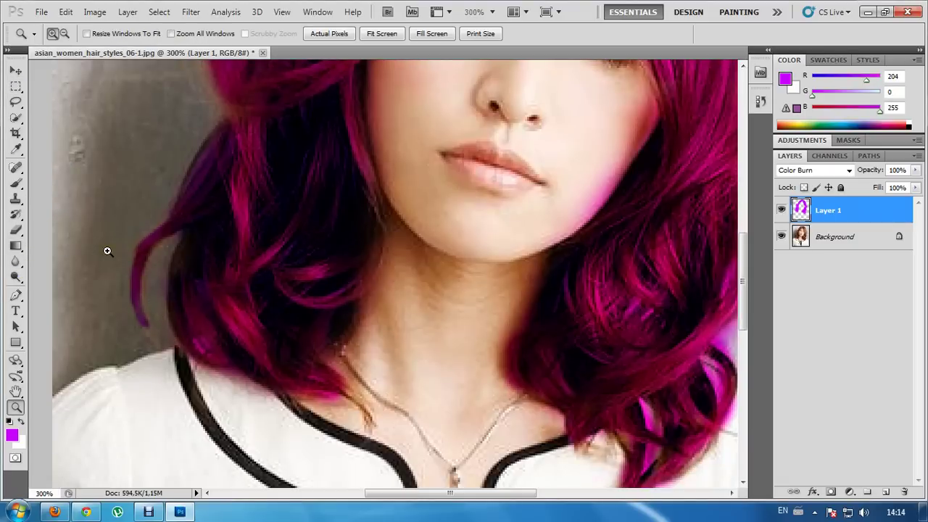
key("ctrl+1")
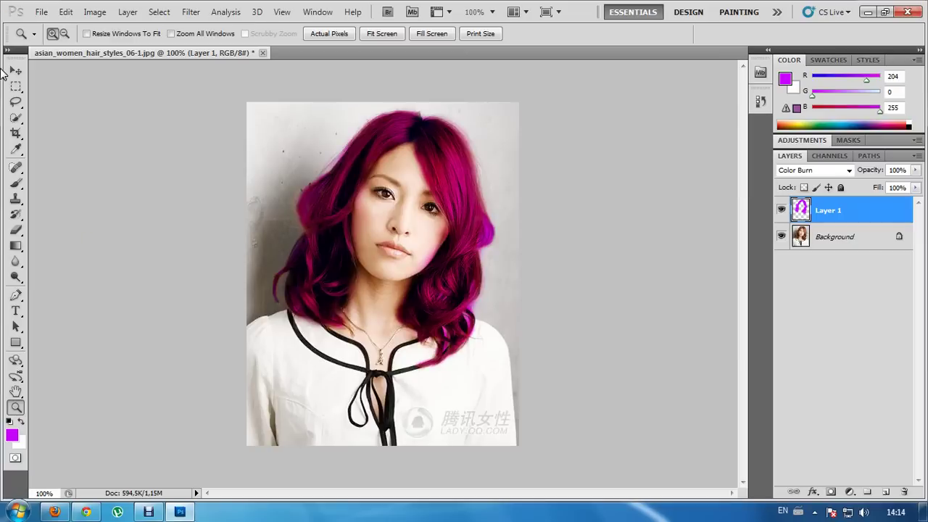
left_click(14, 86)
left_click(14, 71)
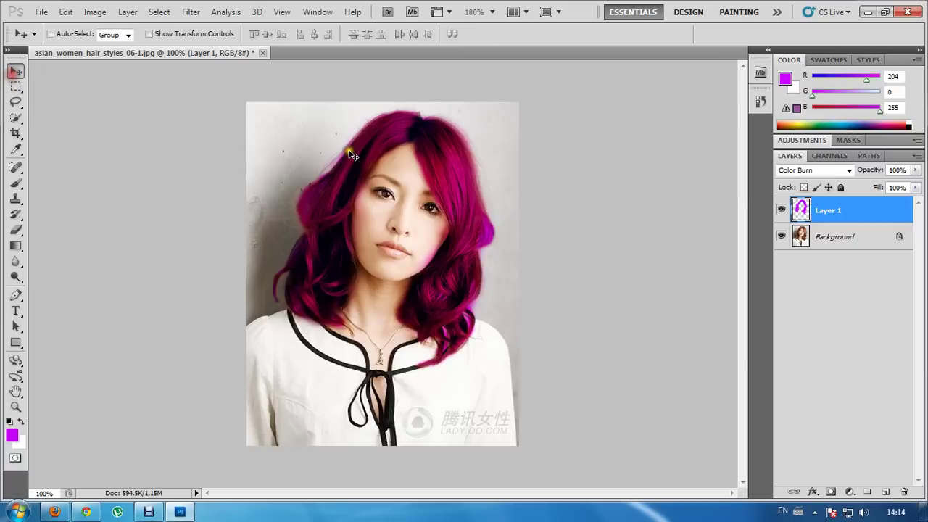
left_click(783, 210)
left_click(782, 211)
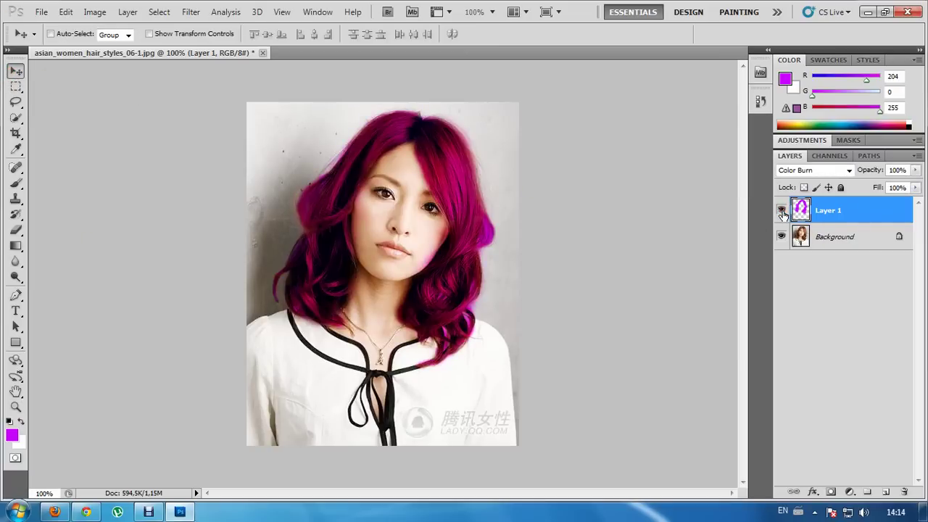
left_click(782, 211)
left_click(782, 211)
left_click(782, 211)
left_click(782, 211)
left_click(869, 12)
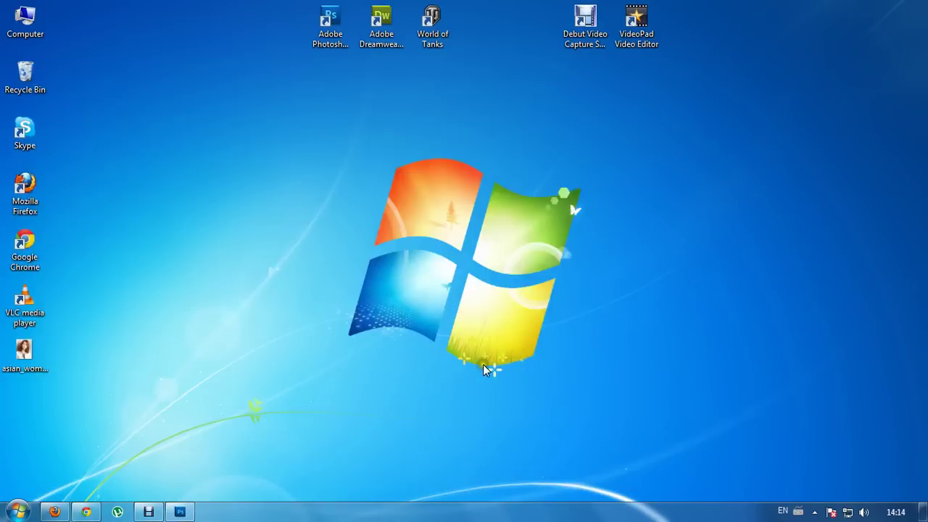
left_click(177, 511)
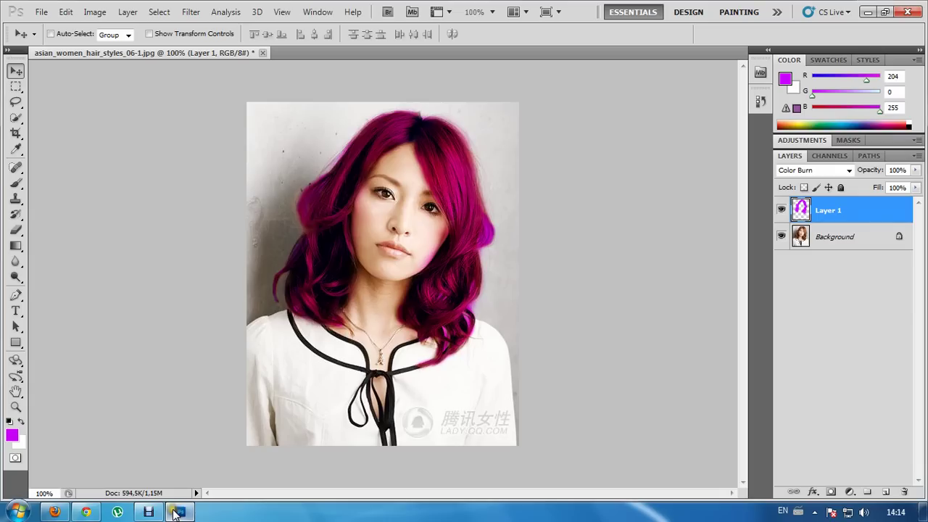